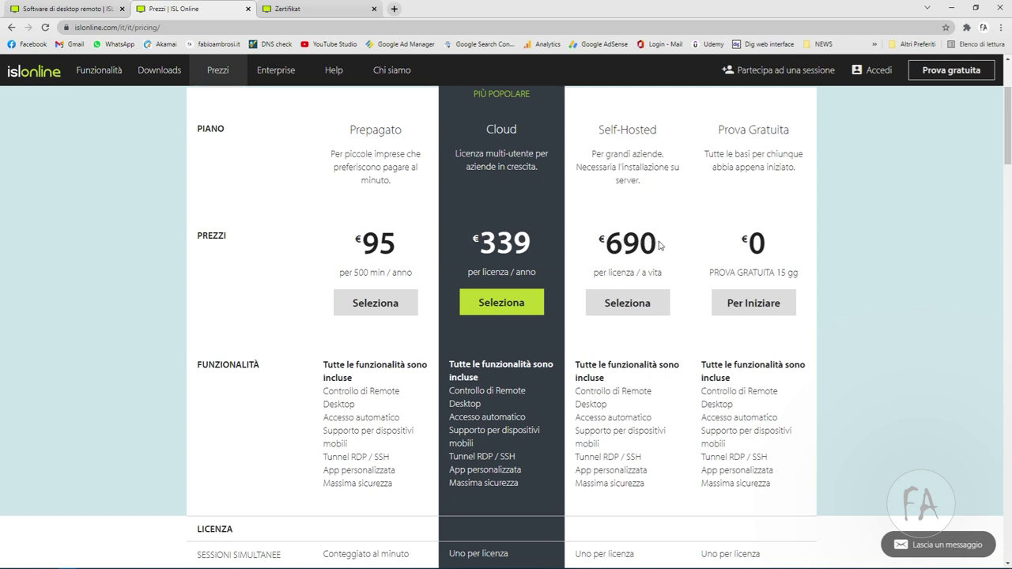
Examine the Self-Hosted plan's price and license terms on the pricing page
{"action": "left_click_drag", "start_coordinate": [671, 280], "coordinate": [594, 274]}
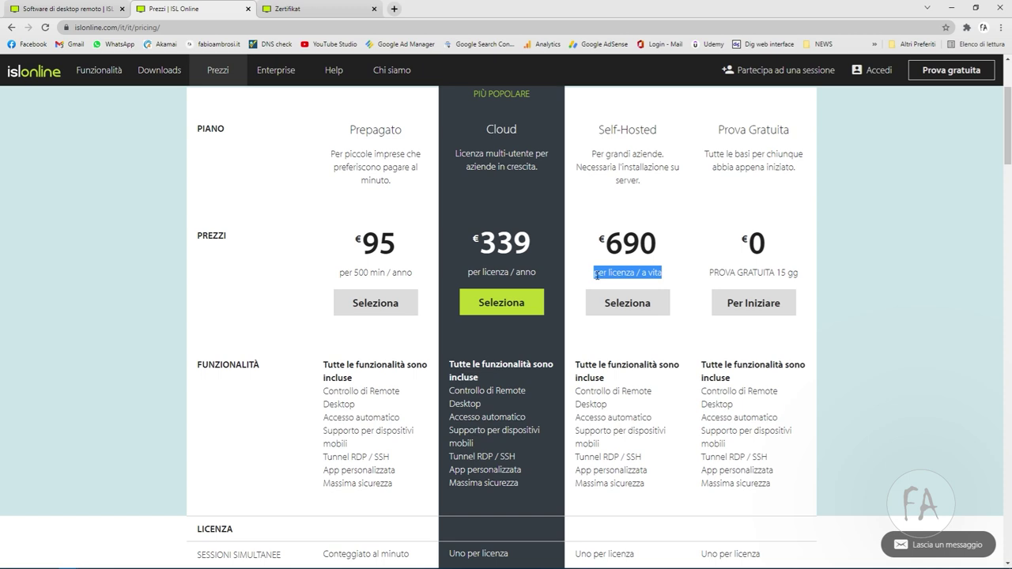
{"action": "triple_click", "coordinate": [614, 274]}
{"action": "mouse_move", "coordinate": [606, 230]}
{"action": "left_mouse_down"}
{"action": "mouse_move", "coordinate": [666, 246]}
{"action": "mouse_move", "coordinate": [598, 245]}
{"action": "left_mouse_up"}
{"action": "left_click", "coordinate": [667, 246]}
{"action": "left_click_drag", "start_coordinate": [674, 250], "coordinate": [602, 250]}
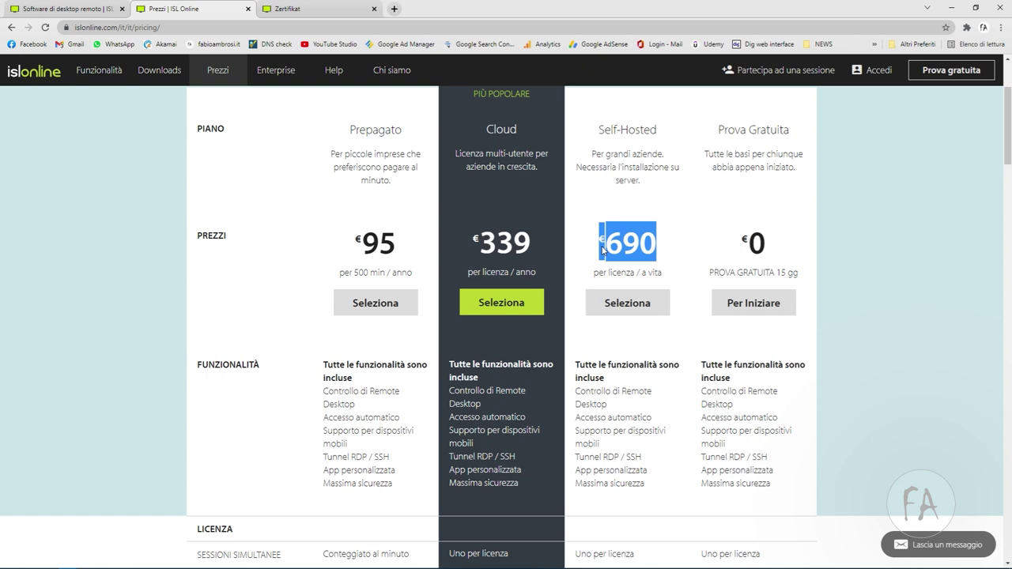
{"action": "scroll", "coordinate": [632, 247], "scroll_direction": "up", "scroll_amount": 3}
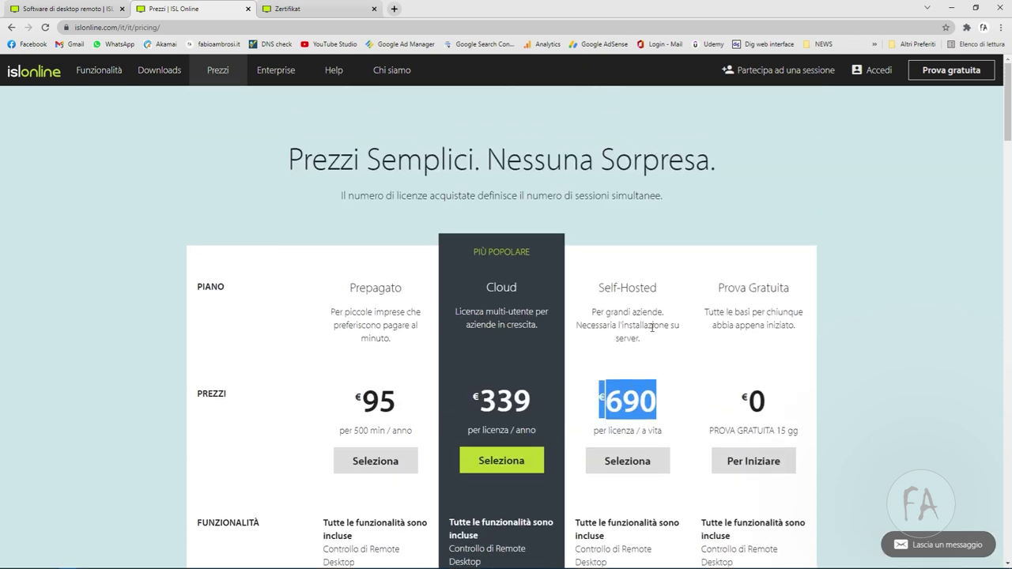
{"action": "scroll", "coordinate": [640, 316], "scroll_direction": "down", "scroll_amount": 3}
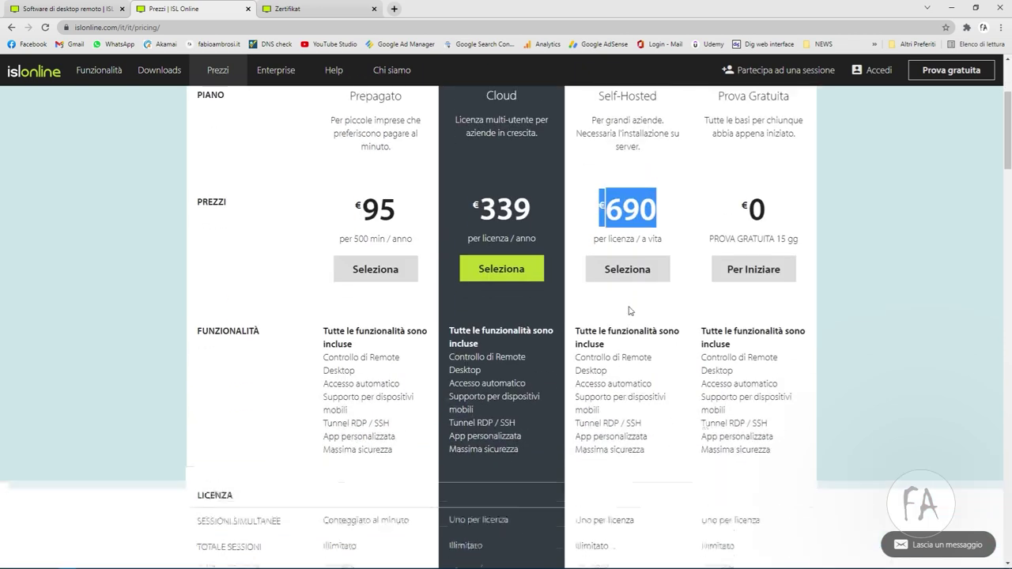
{"action": "scroll", "coordinate": [629, 311], "scroll_direction": "up", "scroll_amount": 1}
{"action": "left_click", "coordinate": [623, 258]}
Review the free trial plan's description and price against the other plans' license terms, and open its sign-up page
{"action": "left_click_drag", "start_coordinate": [704, 184], "coordinate": [798, 187]}
{"action": "left_click_drag", "start_coordinate": [703, 206], "coordinate": [794, 232]}
{"action": "scroll", "coordinate": [666, 470], "scroll_direction": "down", "scroll_amount": 3}
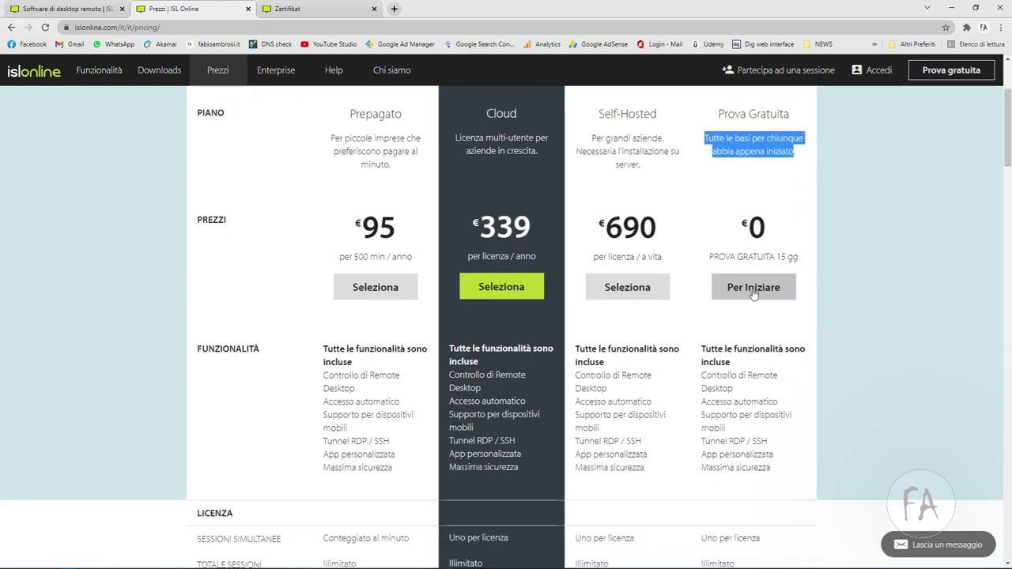
{"action": "scroll", "coordinate": [488, 219], "scroll_direction": "down", "scroll_amount": 4}
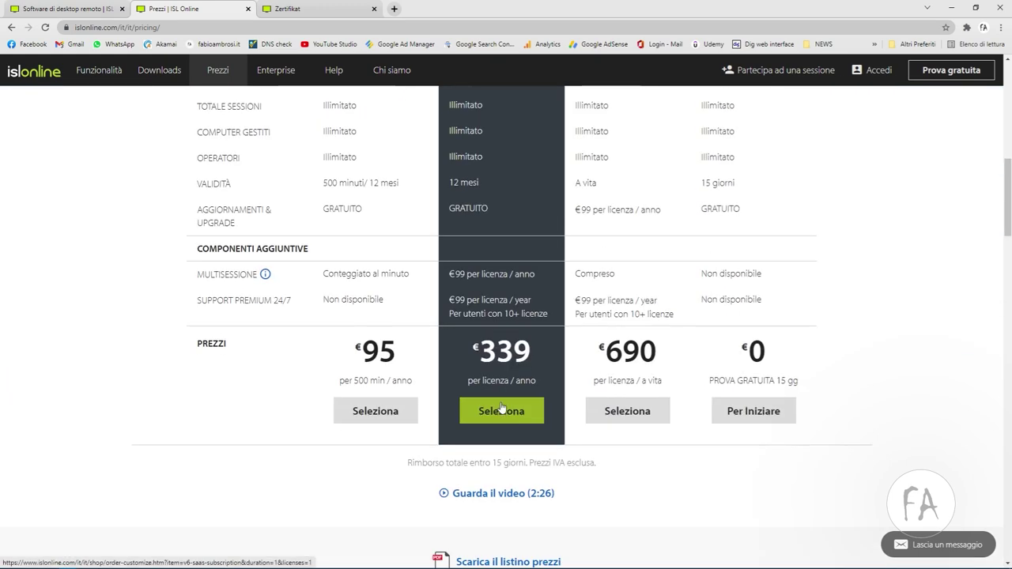
{"action": "scroll", "coordinate": [500, 333], "scroll_direction": "up", "scroll_amount": 6}
{"action": "scroll", "coordinate": [501, 346], "scroll_direction": "down", "scroll_amount": 4}
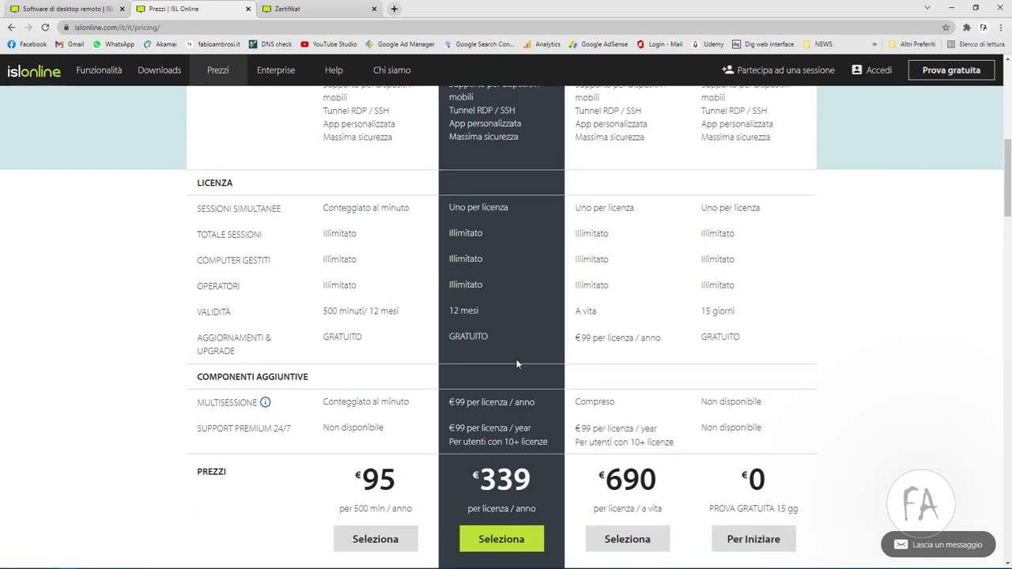
{"action": "scroll", "coordinate": [520, 364], "scroll_direction": "up", "scroll_amount": 5}
{"action": "left_click", "coordinate": [773, 249]}
{"action": "left_click_drag", "start_coordinate": [773, 249], "coordinate": [730, 248]}
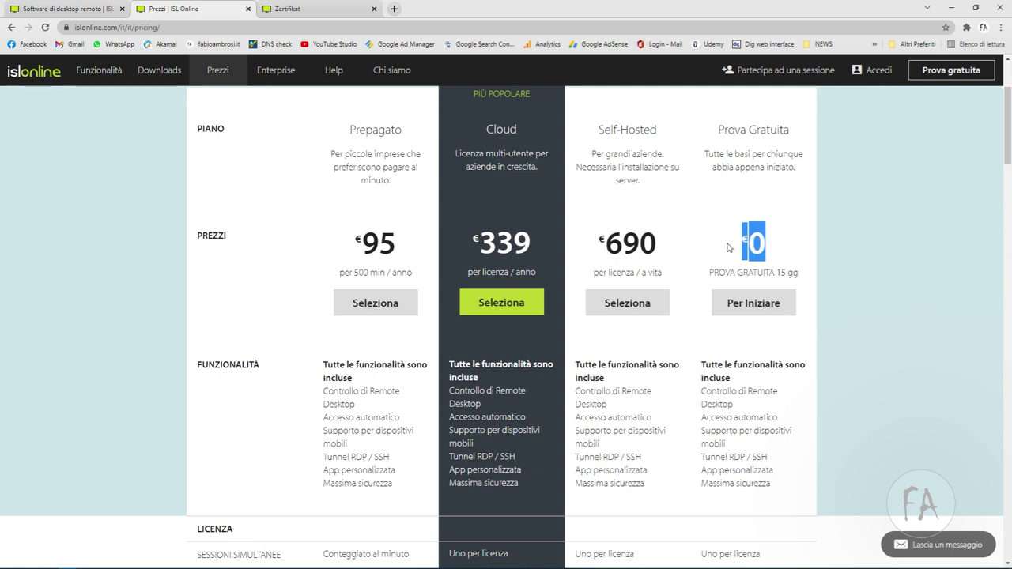
{"action": "scroll", "coordinate": [727, 248], "scroll_direction": "up", "scroll_amount": 3}
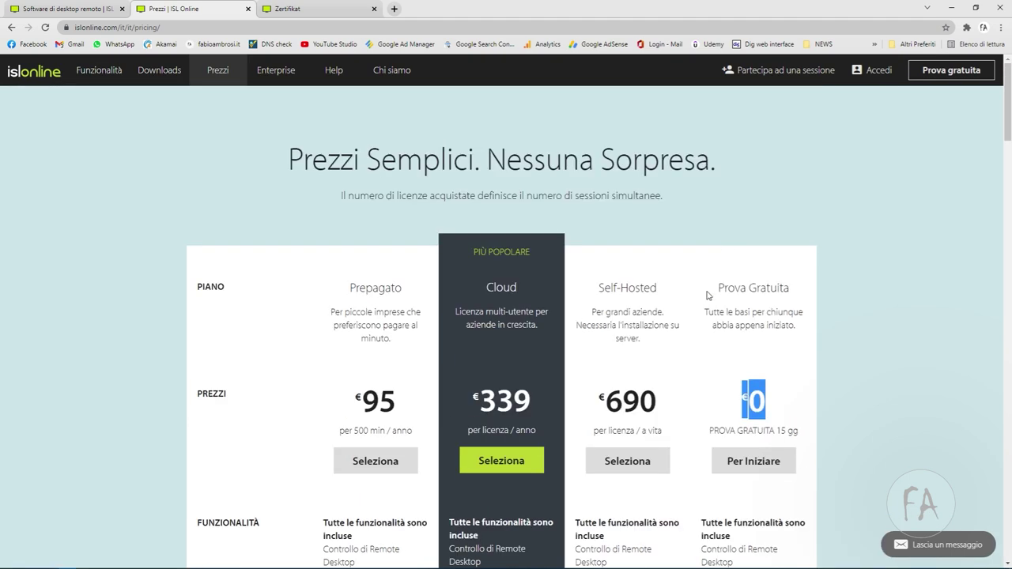
{"action": "scroll", "coordinate": [707, 300], "scroll_direction": "down", "scroll_amount": 2}
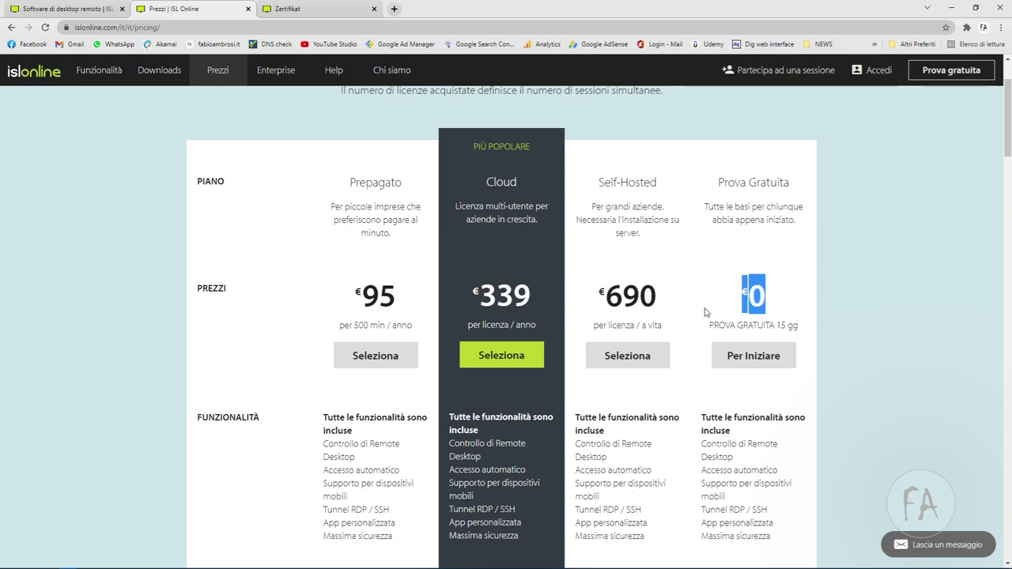
{"action": "left_click", "coordinate": [729, 301]}
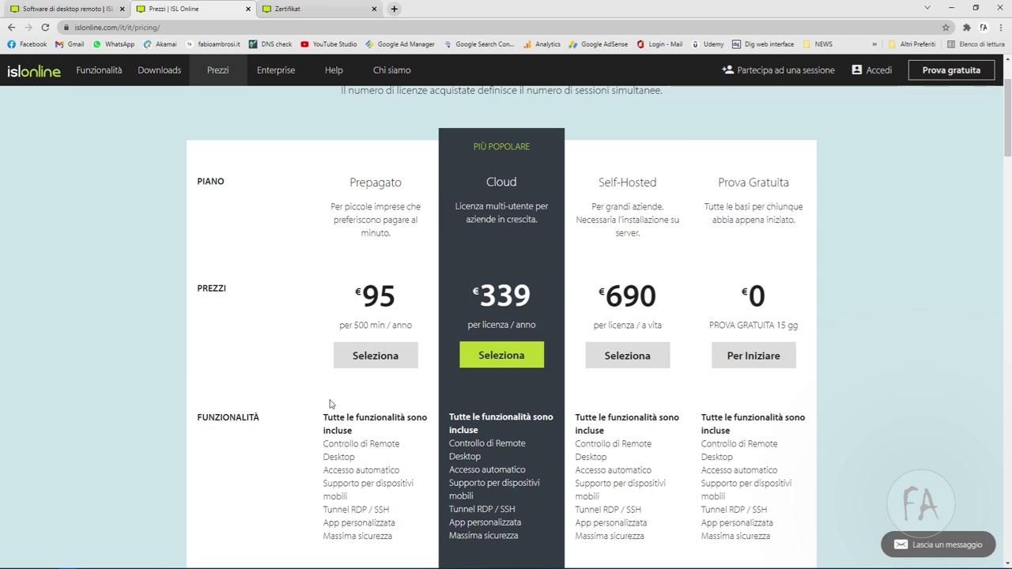
{"action": "left_click", "coordinate": [754, 357]}
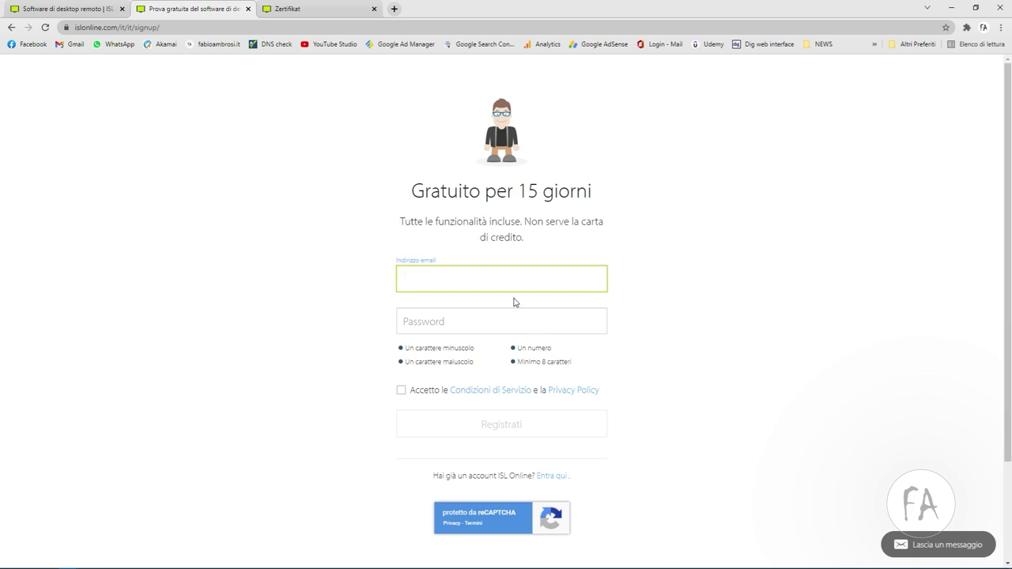
Open the login page from the site's home page and sign in with the account's e-mail and password
{"action": "key", "text": "ctrl+shift+Tab"}
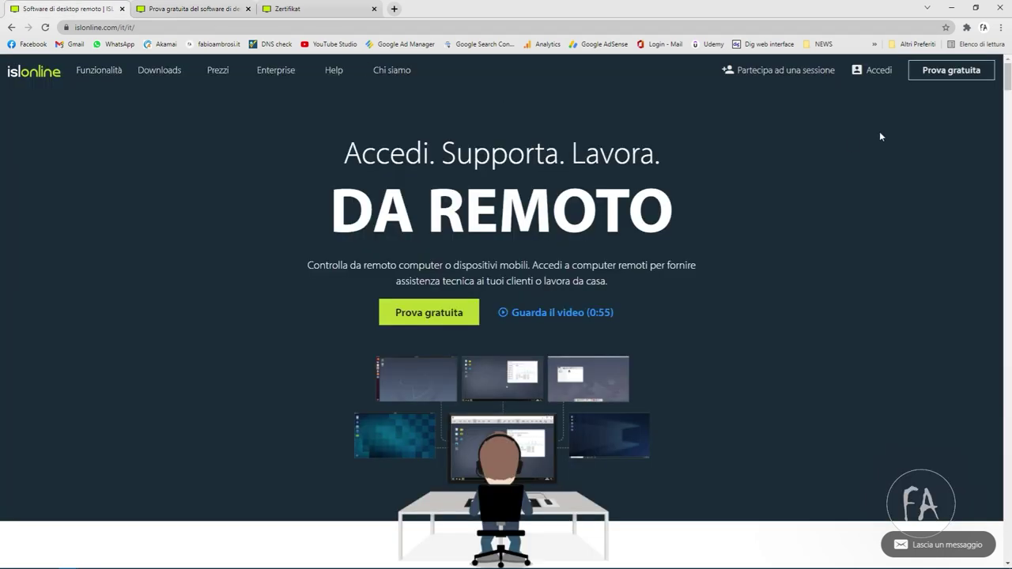
{"action": "left_click", "coordinate": [878, 71]}
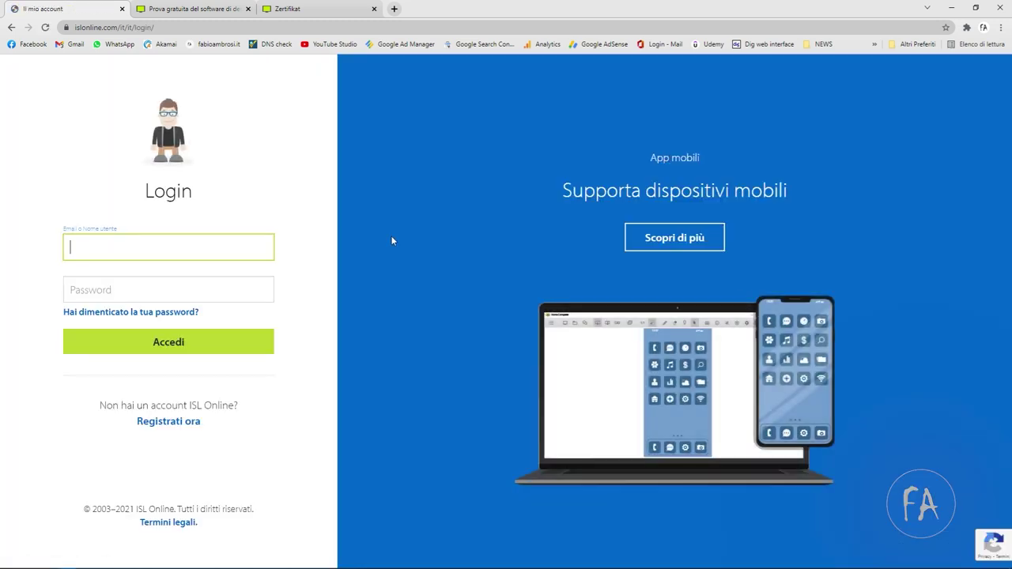
{"action": "type", "text": "INFOB"}
{"action": "key", "text": "BackSpace"}
{"action": "key", "text": "BackSpace"}
{"action": "key", "text": "BackSpace"}
{"action": "type", "text": "FO"}
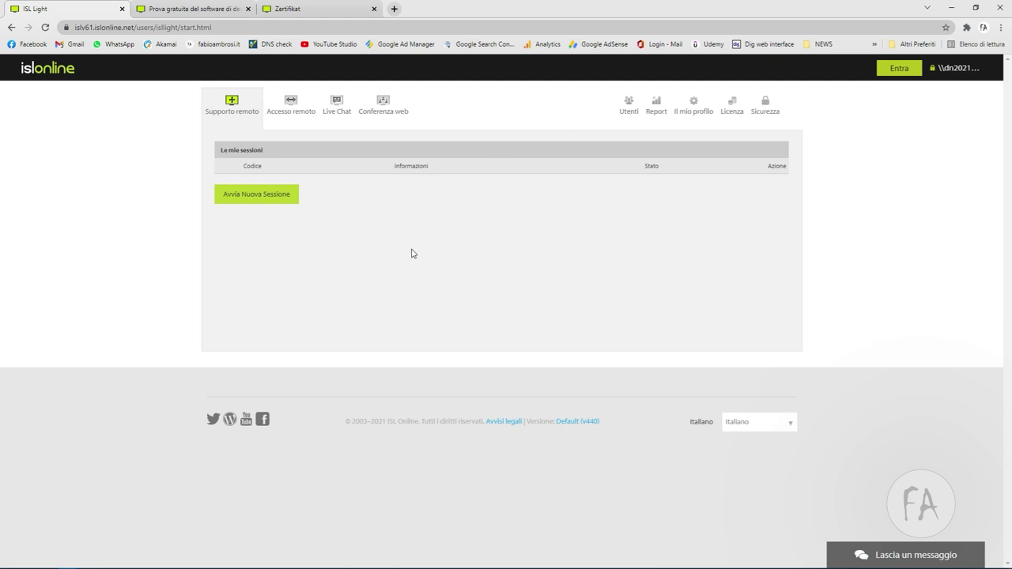
{"action": "left_click", "coordinate": [264, 197]}
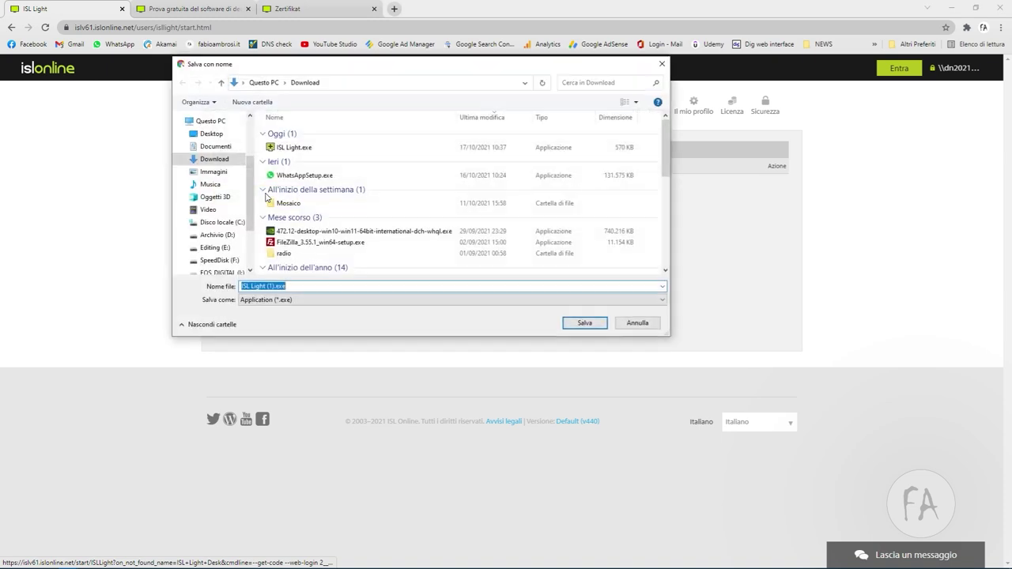
{"action": "left_click", "coordinate": [354, 285]}
{"action": "left_click", "coordinate": [630, 326]}
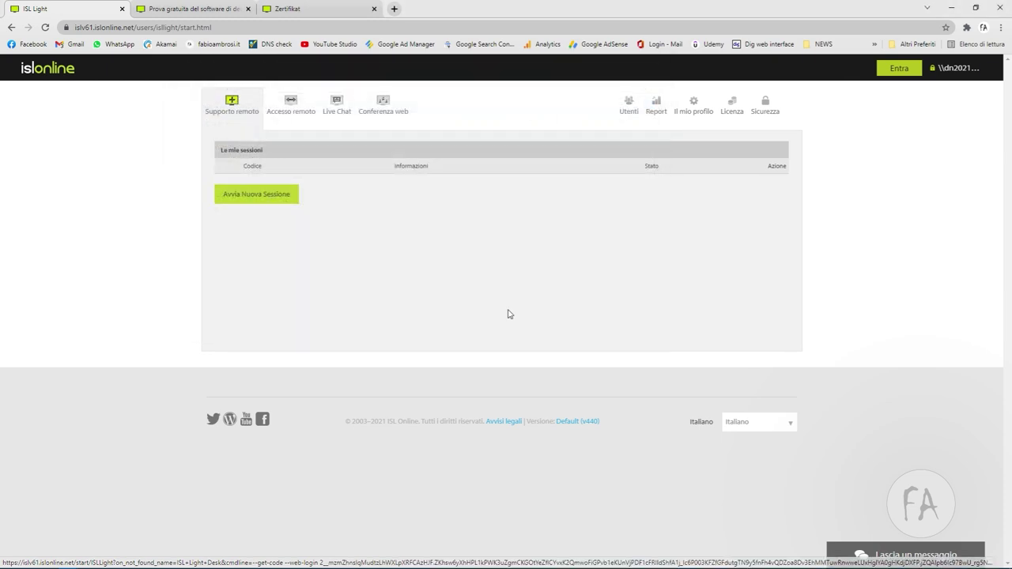
{"action": "left_click", "coordinate": [263, 198]}
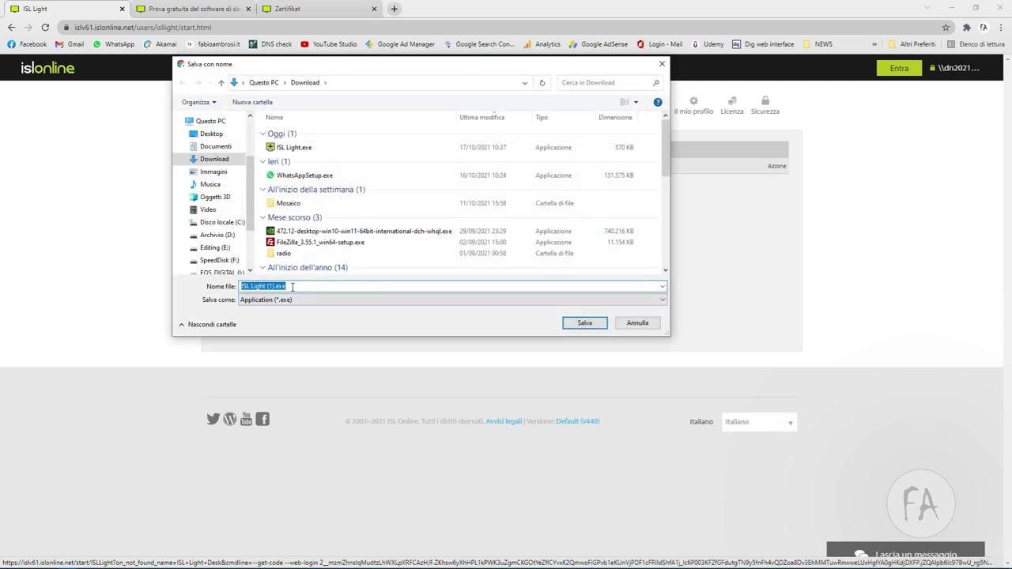
{"action": "left_click", "coordinate": [626, 326]}
Switch to ISL Light, minimize the browser and both virtual machine windows, and move the ISL Light window near the screen's upper edge
{"action": "mouse_move", "coordinate": [181, 563]}
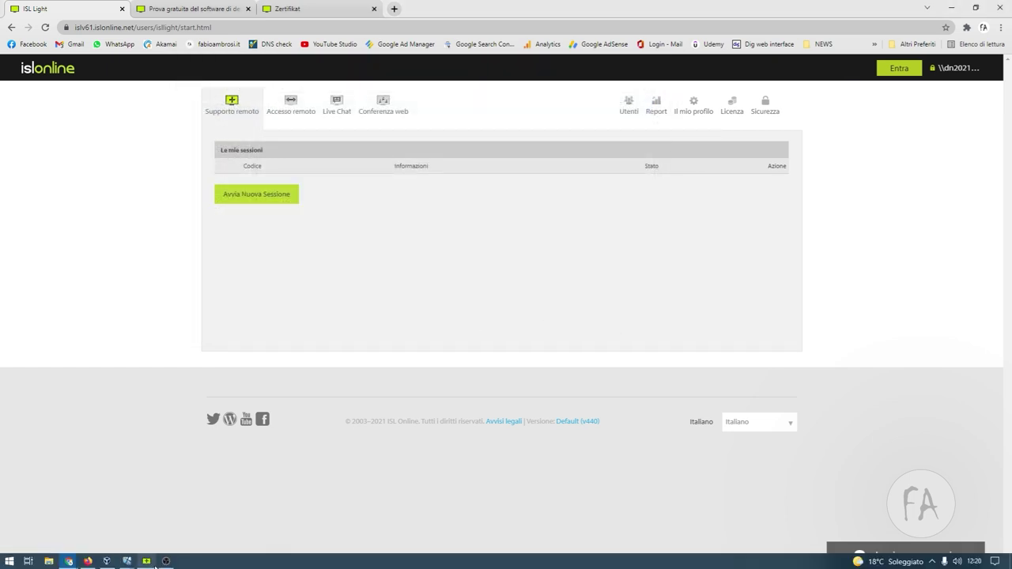
{"action": "left_click", "coordinate": [147, 562]}
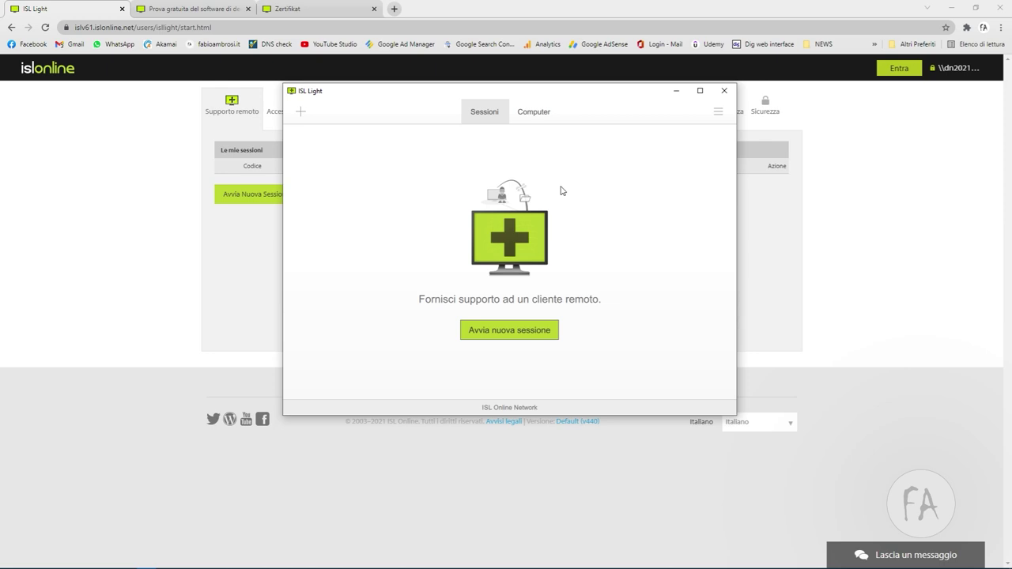
{"action": "left_click", "coordinate": [955, 9]}
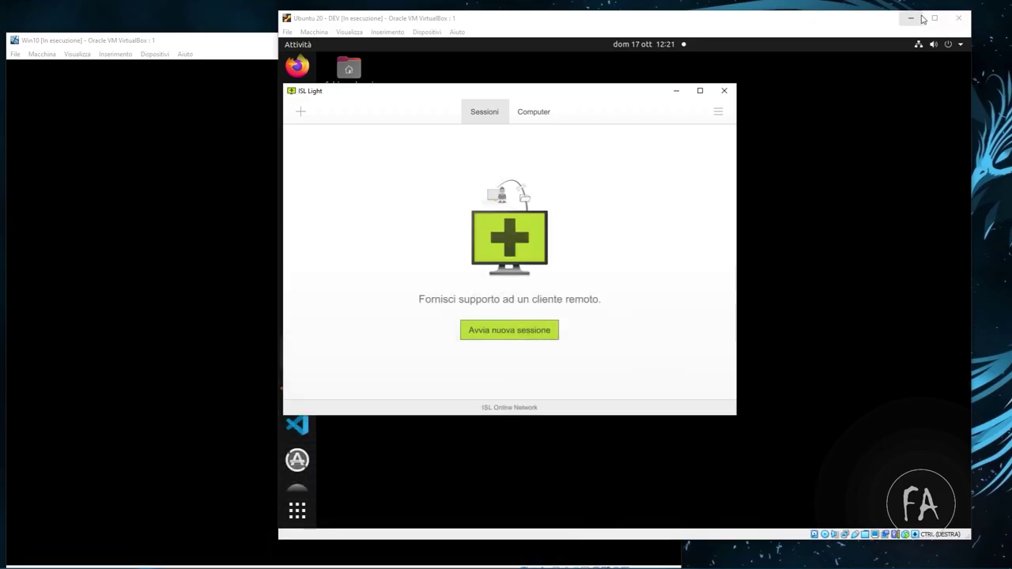
{"action": "left_click", "coordinate": [889, 11]}
{"action": "left_click", "coordinate": [621, 39]}
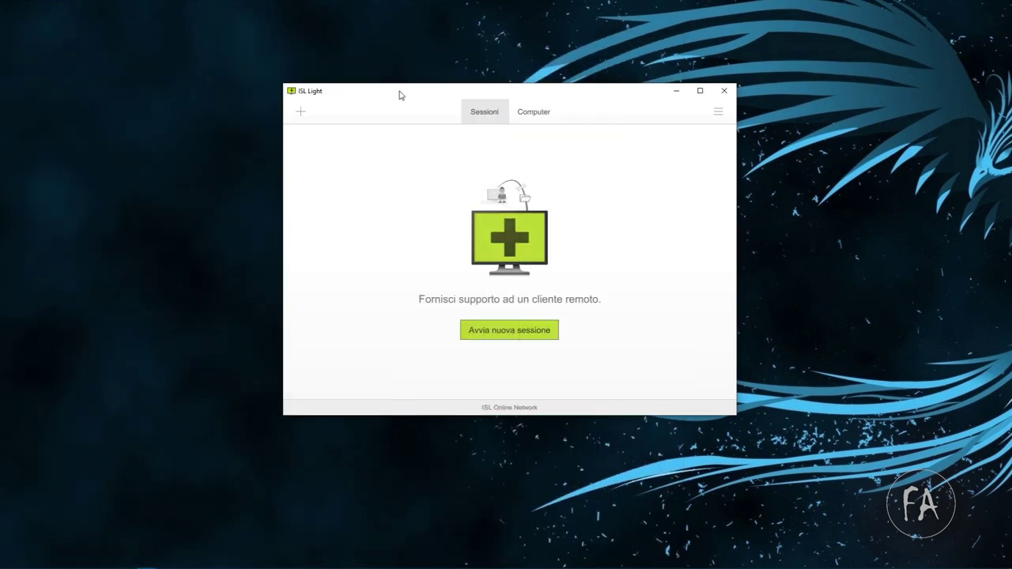
{"action": "left_click_drag", "start_coordinate": [421, 83], "coordinate": [427, 19]}
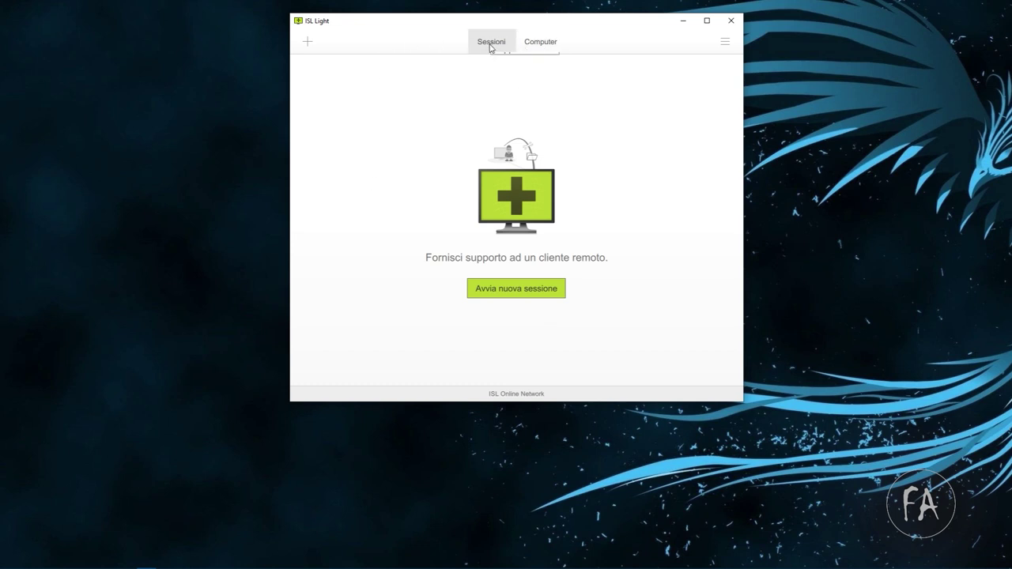
Delete the offline computer from the list of remote computers and return to the sessions view
{"action": "left_click", "coordinate": [535, 48]}
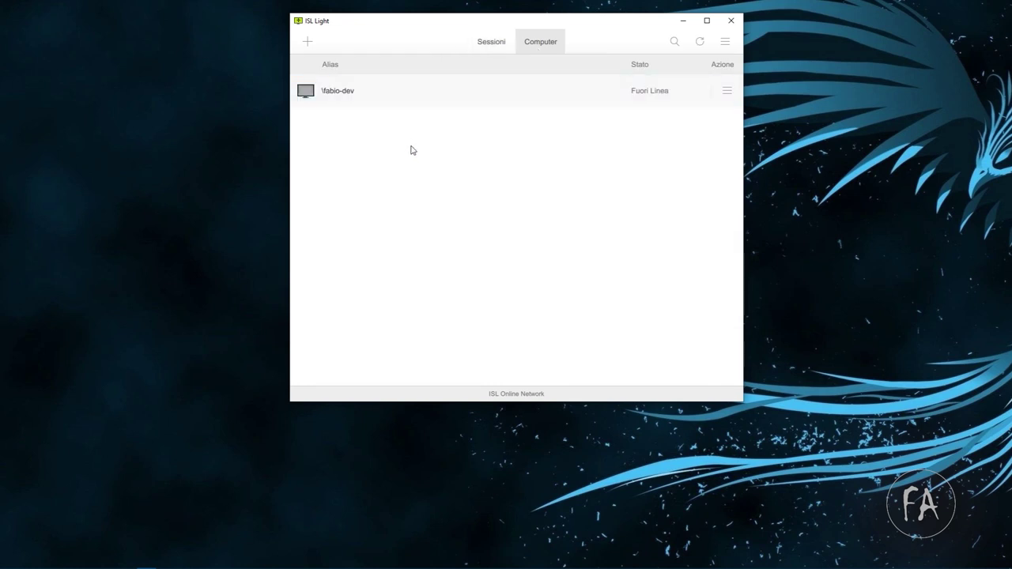
{"action": "left_click", "coordinate": [731, 95]}
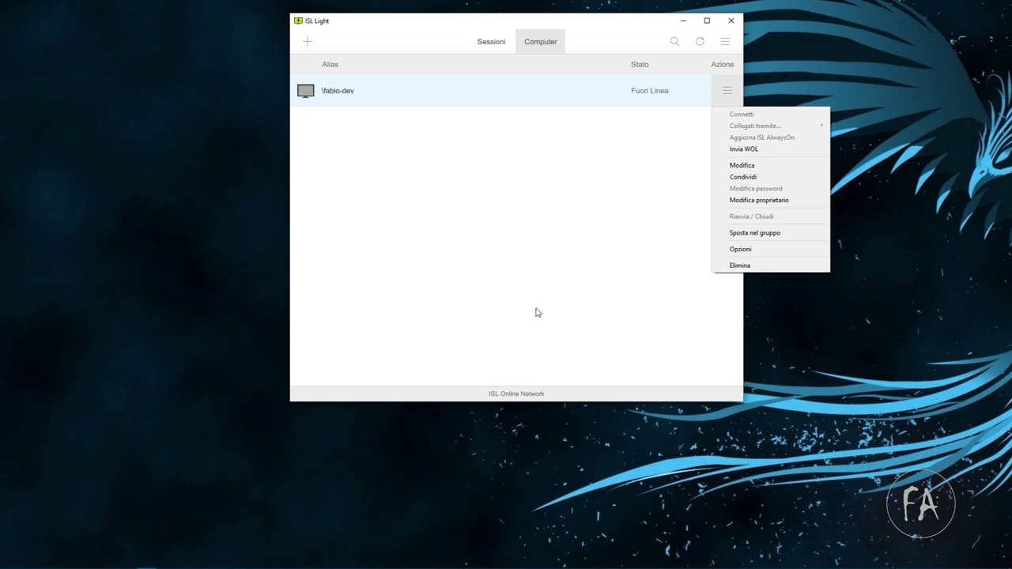
{"action": "left_click", "coordinate": [775, 266]}
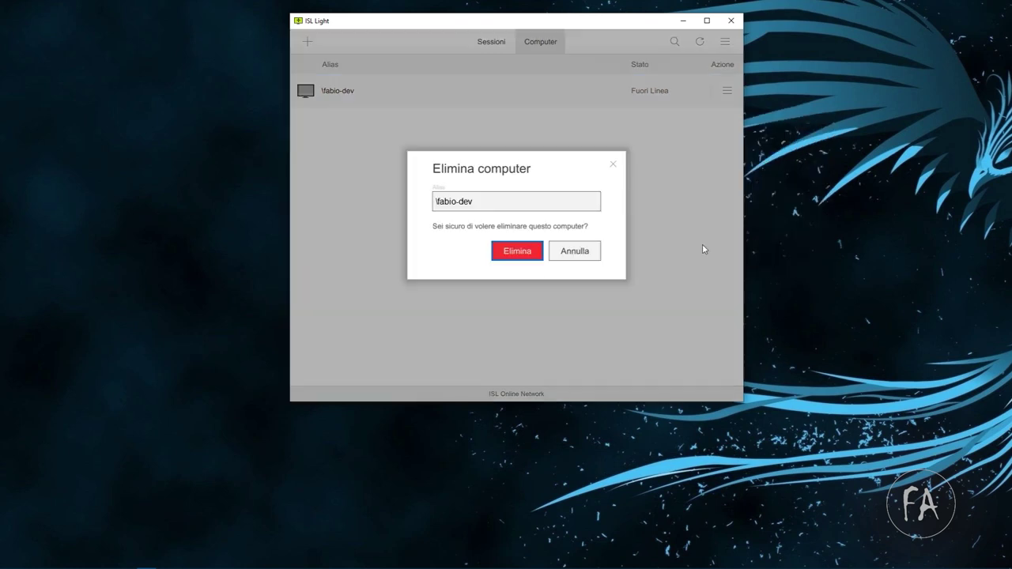
{"action": "left_click", "coordinate": [514, 253]}
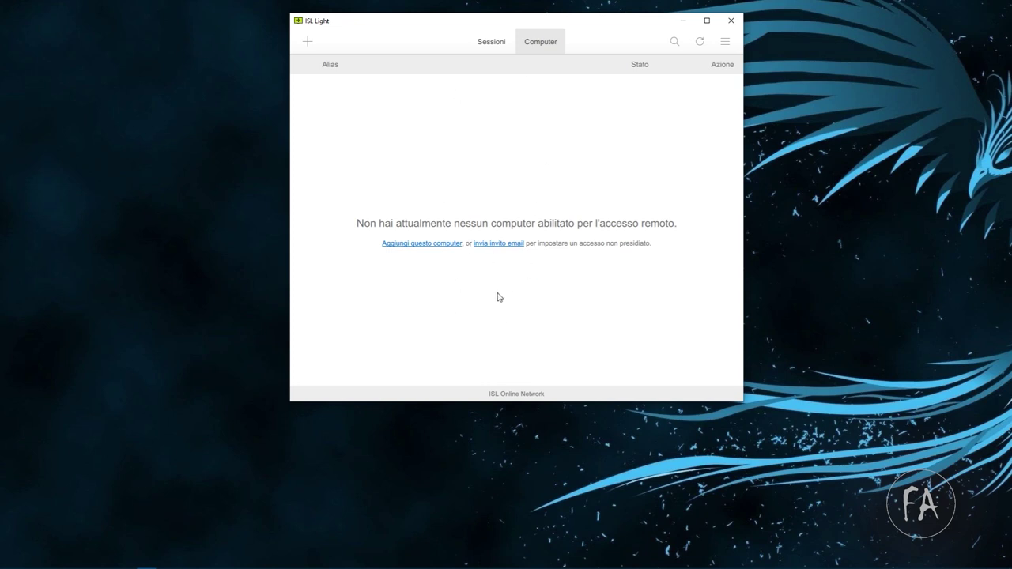
{"action": "left_click", "coordinate": [498, 44]}
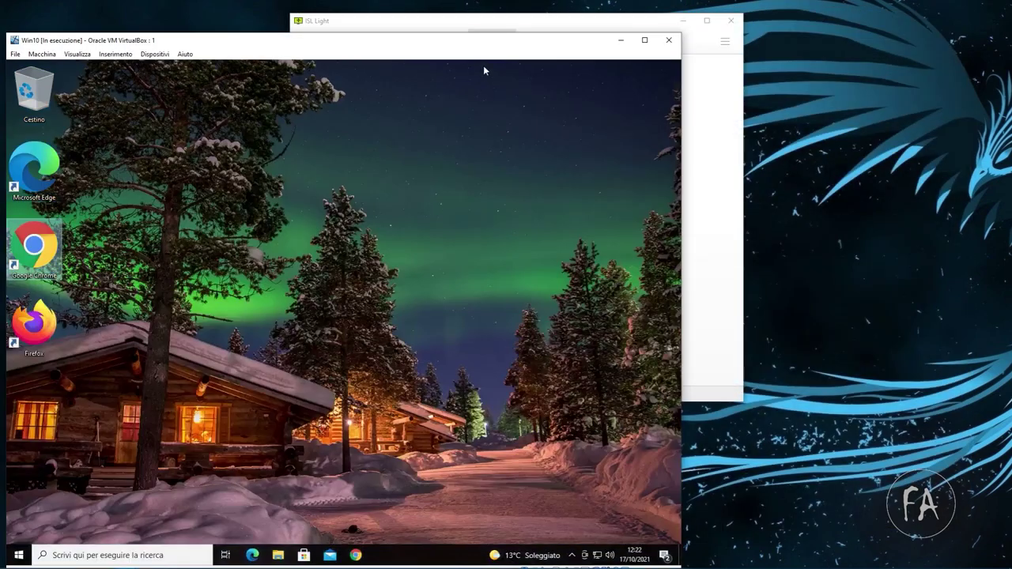
View the Win10 and Ubuntu 20 - DEV virtual machines and minimize both of their windows
{"action": "left_click_drag", "start_coordinate": [473, 46], "coordinate": [676, 29]}
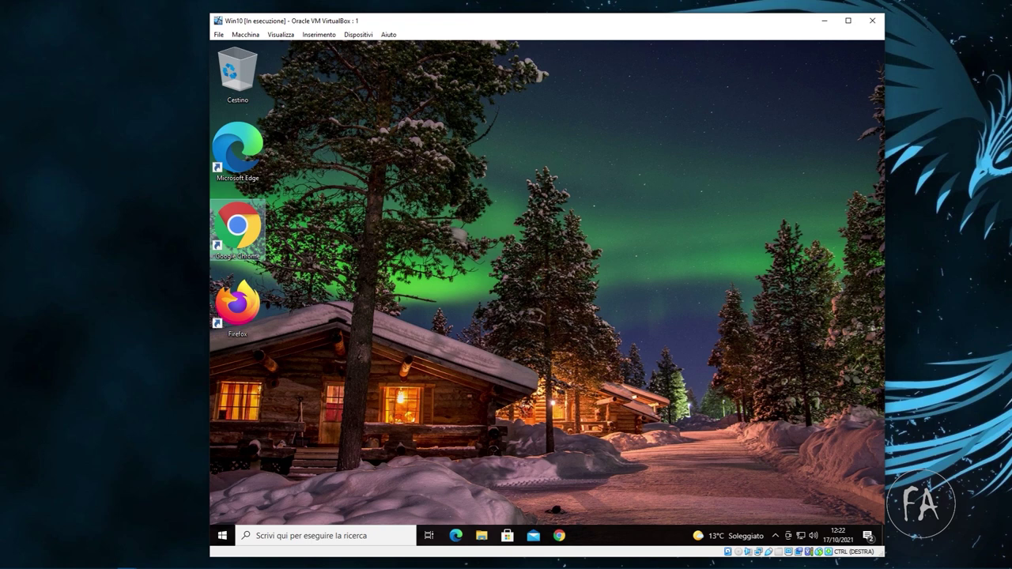
{"action": "left_click", "coordinate": [126, 568]}
{"action": "key", "text": "ctrl+alt+t"}
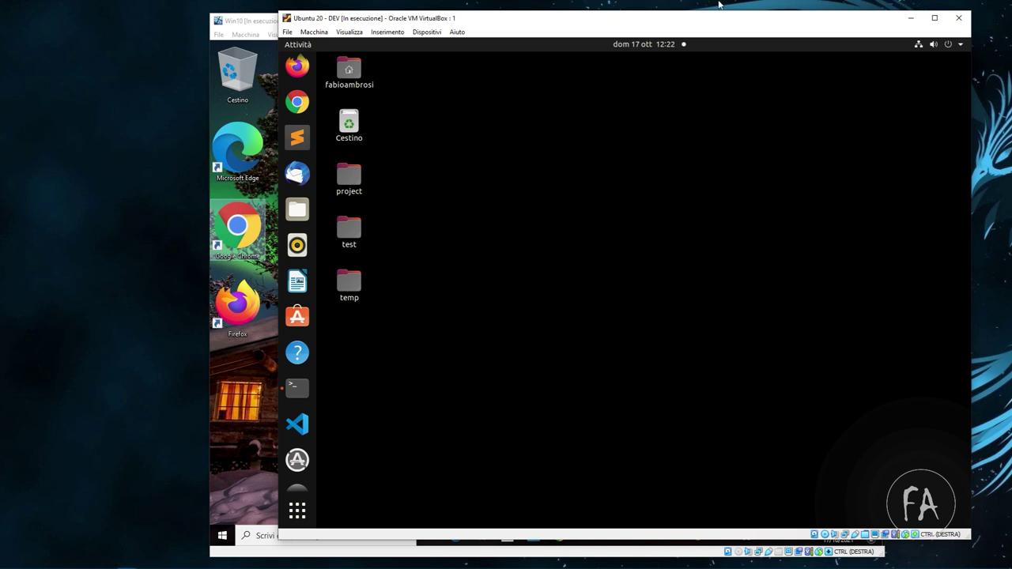
{"action": "left_click", "coordinate": [908, 21]}
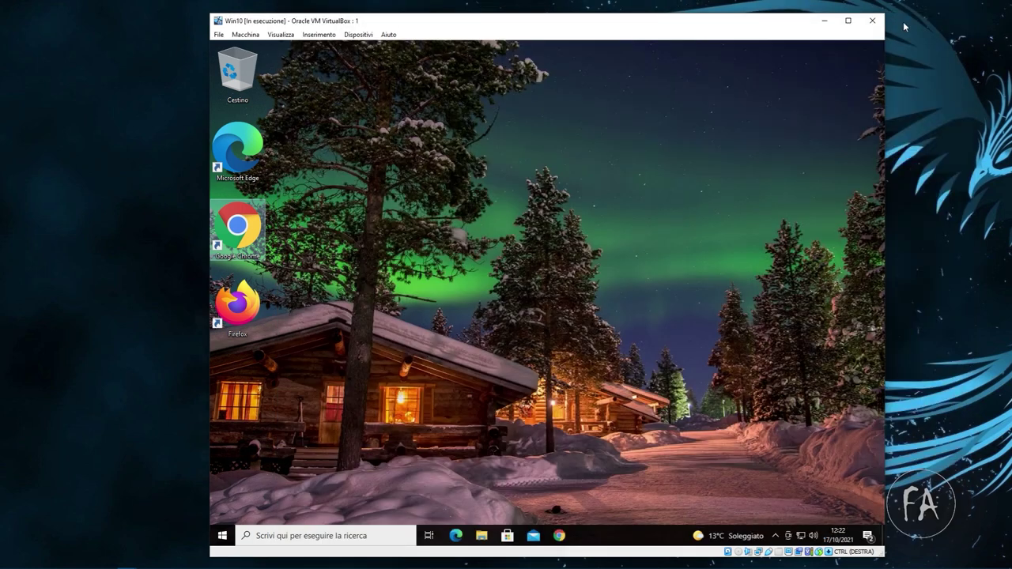
{"action": "left_click", "coordinate": [835, 18]}
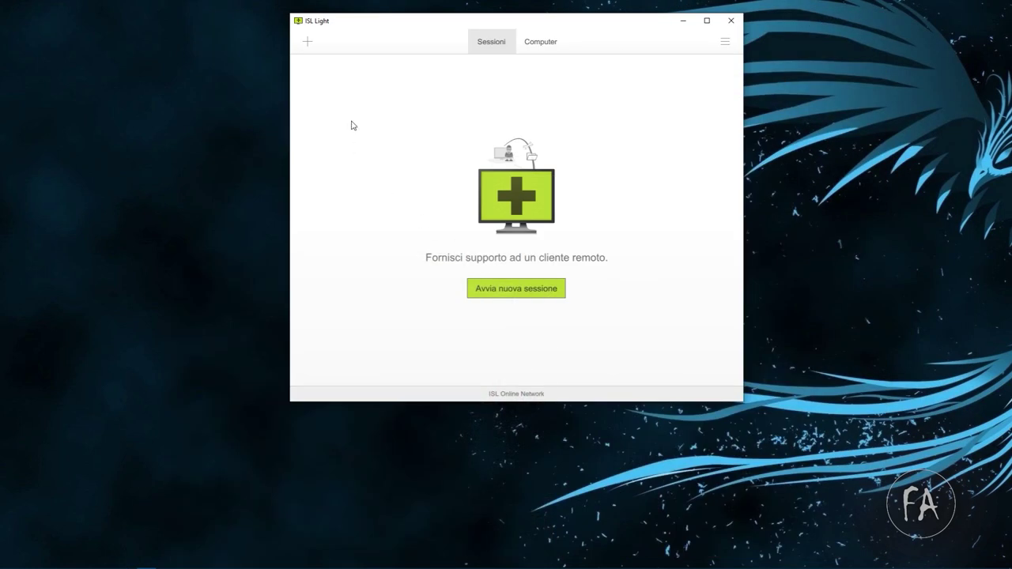
Start setting up unattended access in ISL Light with Email as the invitation method
{"action": "left_click", "coordinate": [308, 41]}
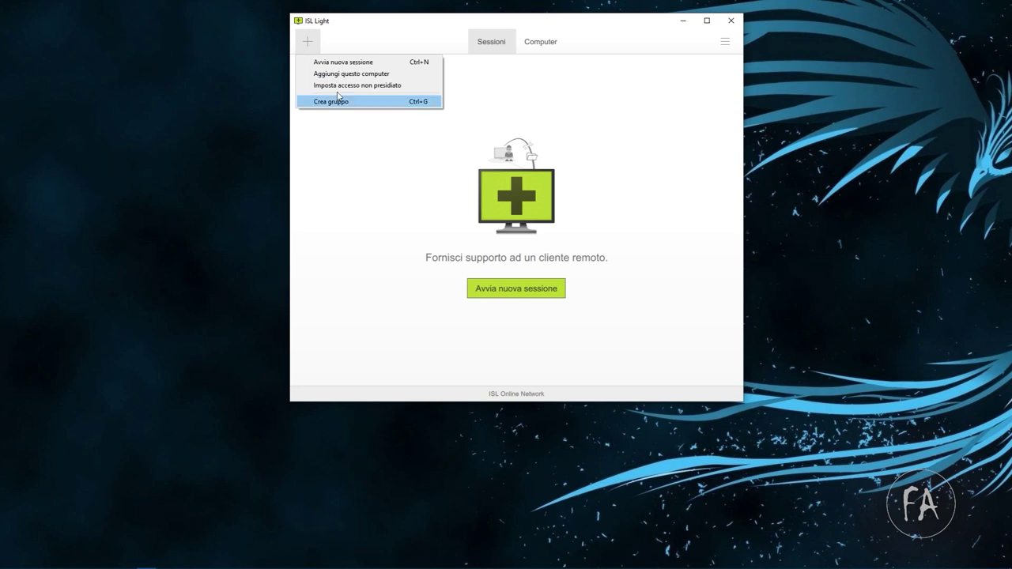
{"action": "left_click", "coordinate": [433, 90]}
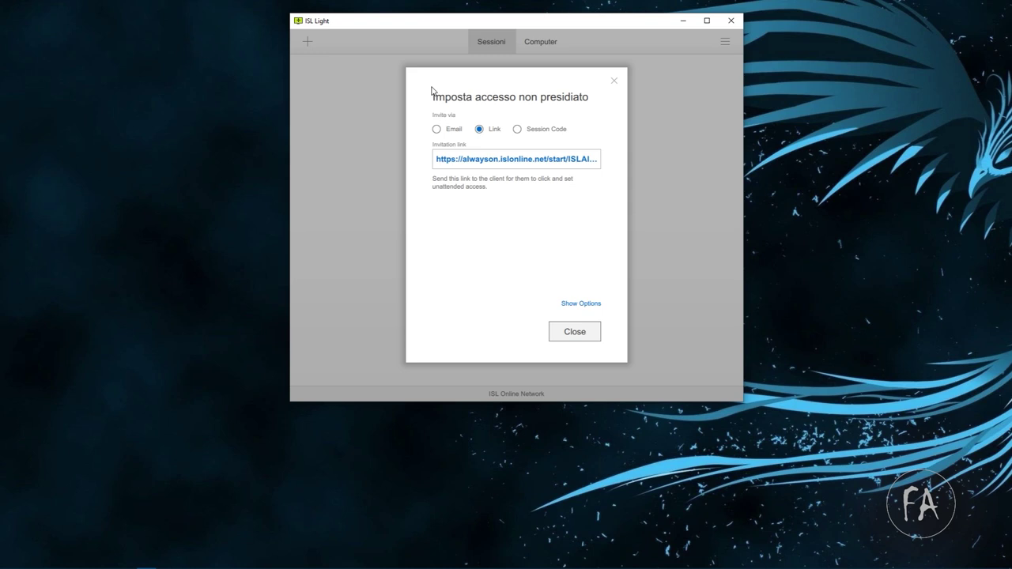
{"action": "left_click", "coordinate": [440, 129]}
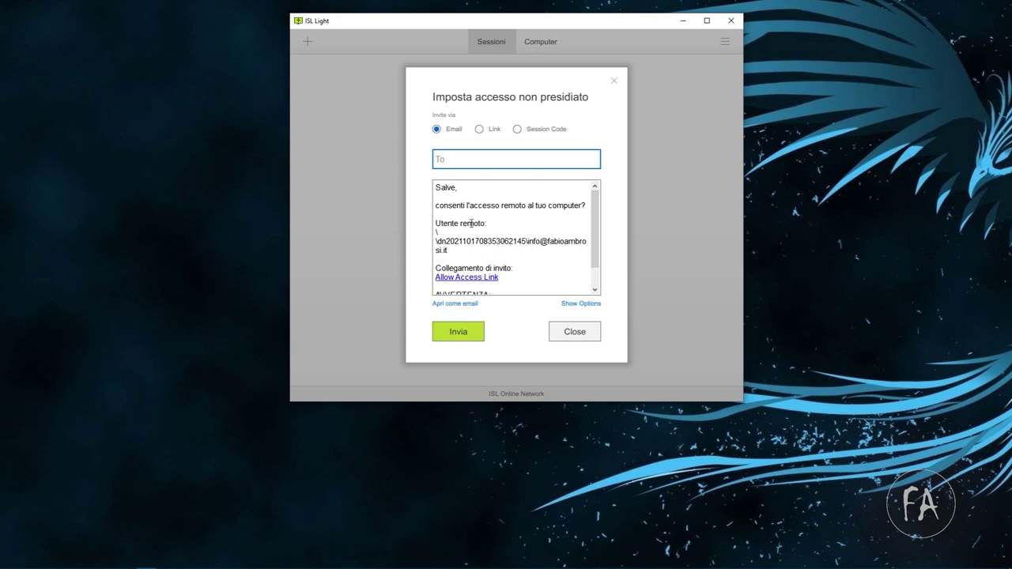
Look at the session code invitation, change the invitation method to Link, and copy the invitation link
{"action": "left_click", "coordinate": [493, 131]}
{"action": "left_click", "coordinate": [556, 130]}
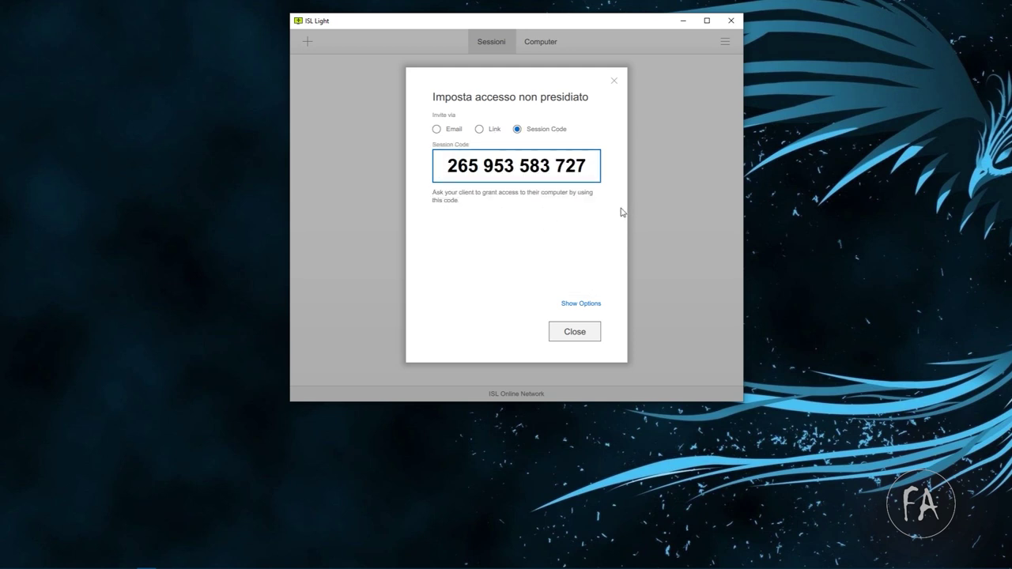
{"action": "left_click", "coordinate": [490, 131]}
{"action": "left_click", "coordinate": [551, 158]}
{"action": "right_click", "coordinate": [551, 157]}
{"action": "left_click", "coordinate": [577, 161]}
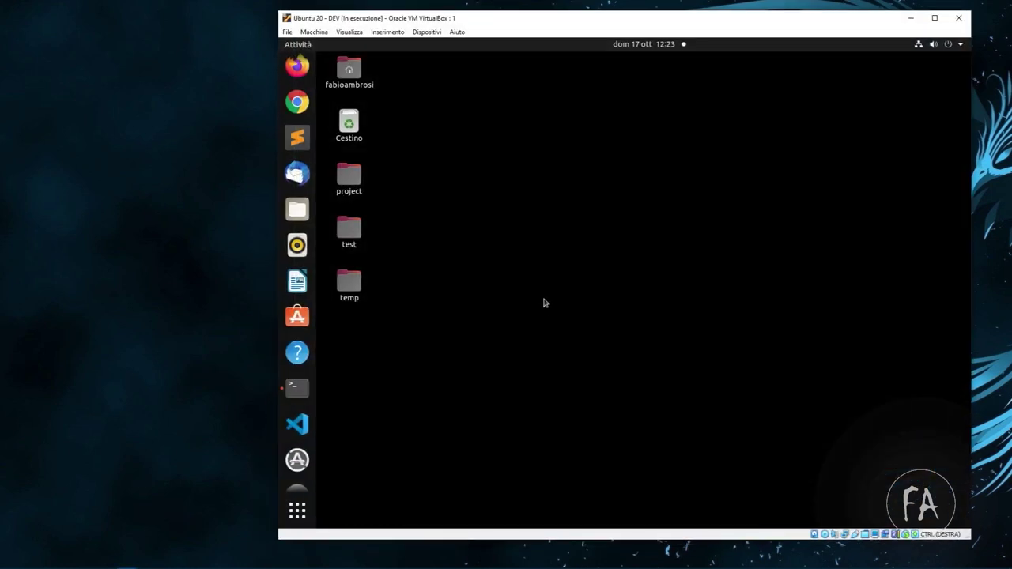
Open the copied invitation link in Chrome on the Ubuntu virtual machine and save ISL_AlwaysOn_4.4.2110.22.zip in the ISL ONLINE folder
{"action": "left_click", "coordinate": [299, 104]}
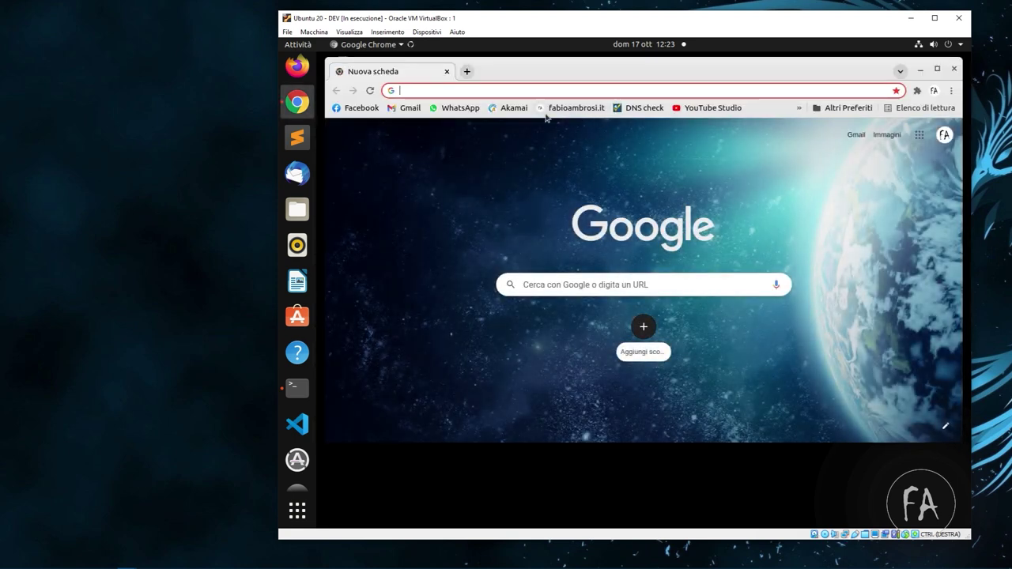
{"action": "left_click", "coordinate": [520, 90]}
{"action": "key", "text": "ctrl+v"}
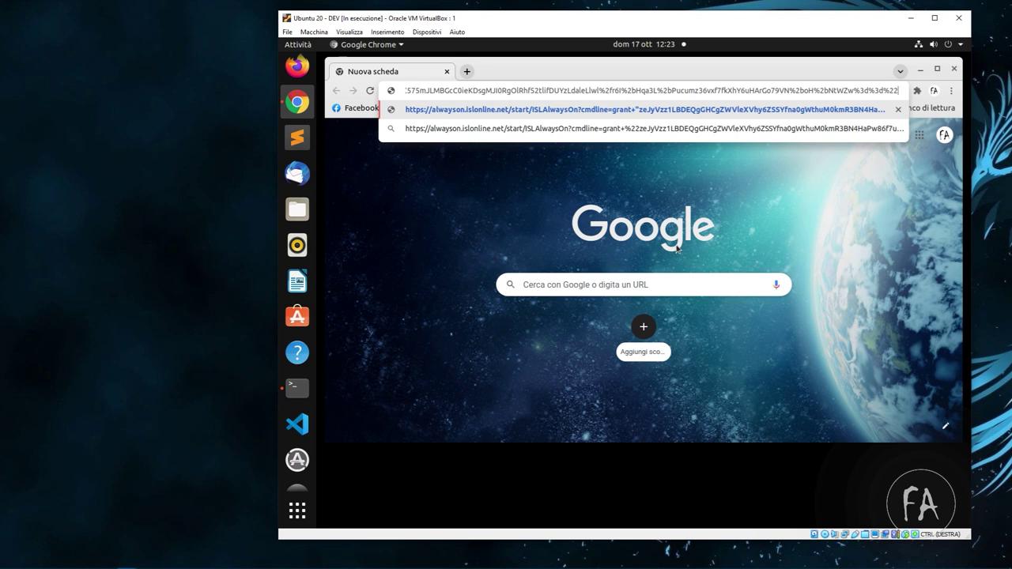
{"action": "left_click_drag", "start_coordinate": [454, 87], "coordinate": [368, 90]}
{"action": "left_click", "coordinate": [531, 91]}
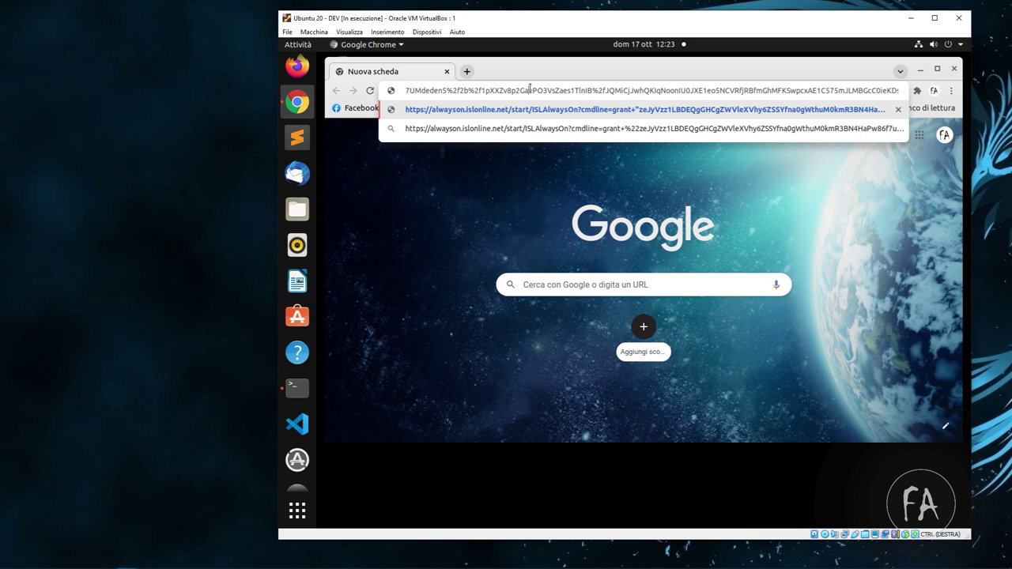
{"action": "key", "text": "Return"}
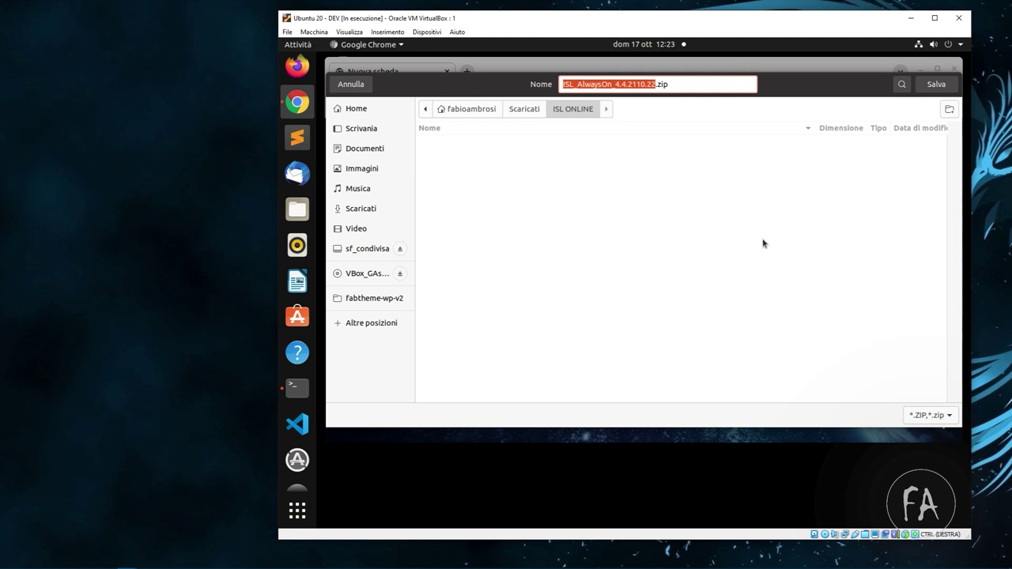
{"action": "left_click", "coordinate": [940, 85]}
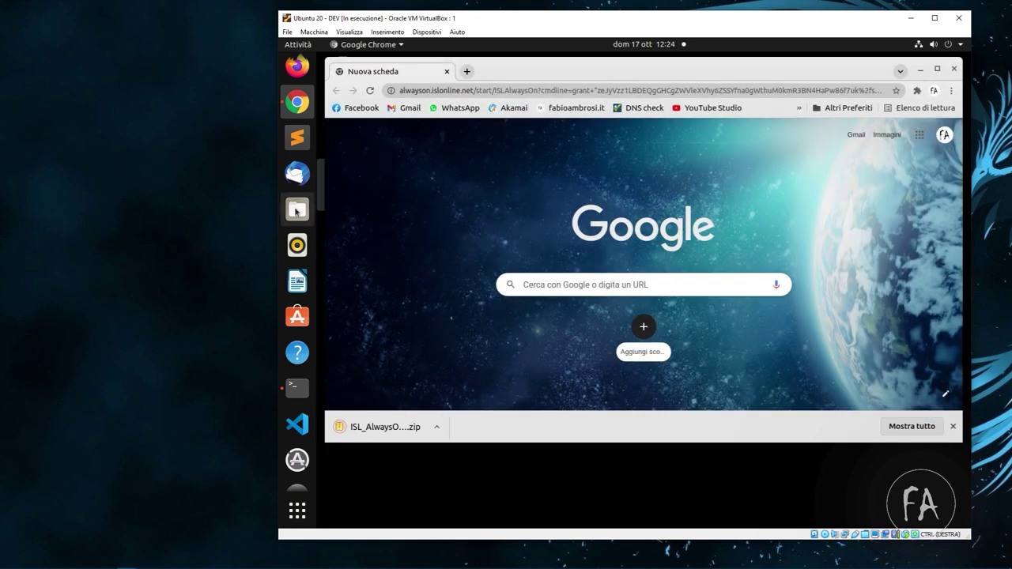
Extract ISL_AlwaysOn_4.4.2110.22.zip in place inside the ISL ONLINE folder of Scaricati
{"action": "left_click", "coordinate": [297, 209]}
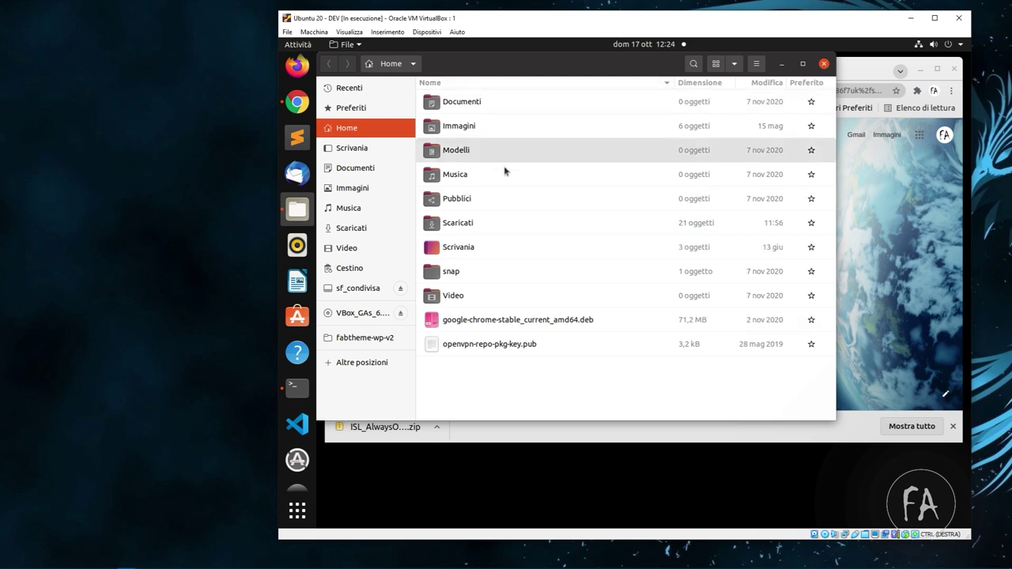
{"action": "left_click", "coordinate": [359, 227]}
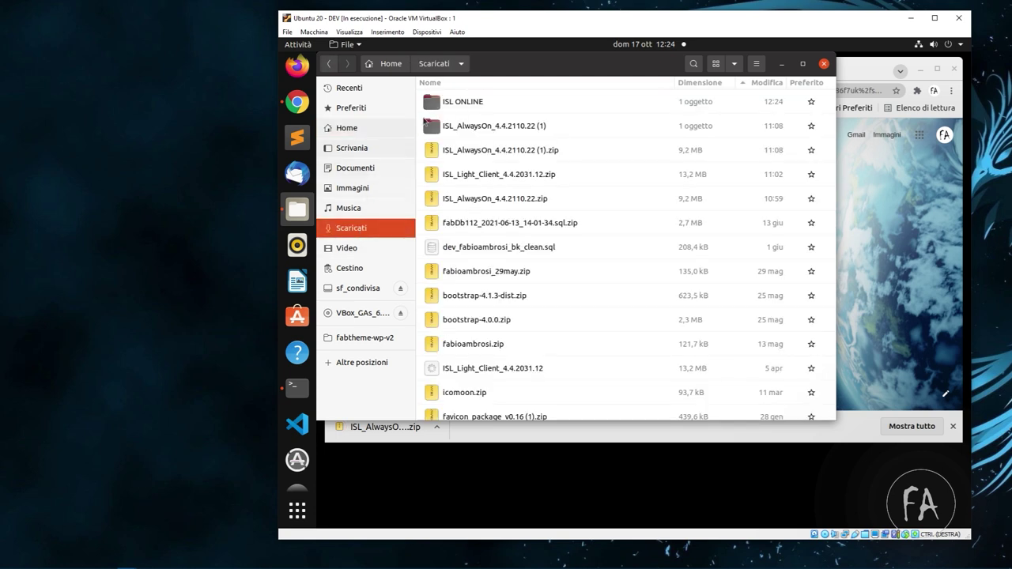
{"action": "double_click", "coordinate": [500, 107]}
{"action": "double_click", "coordinate": [493, 101]}
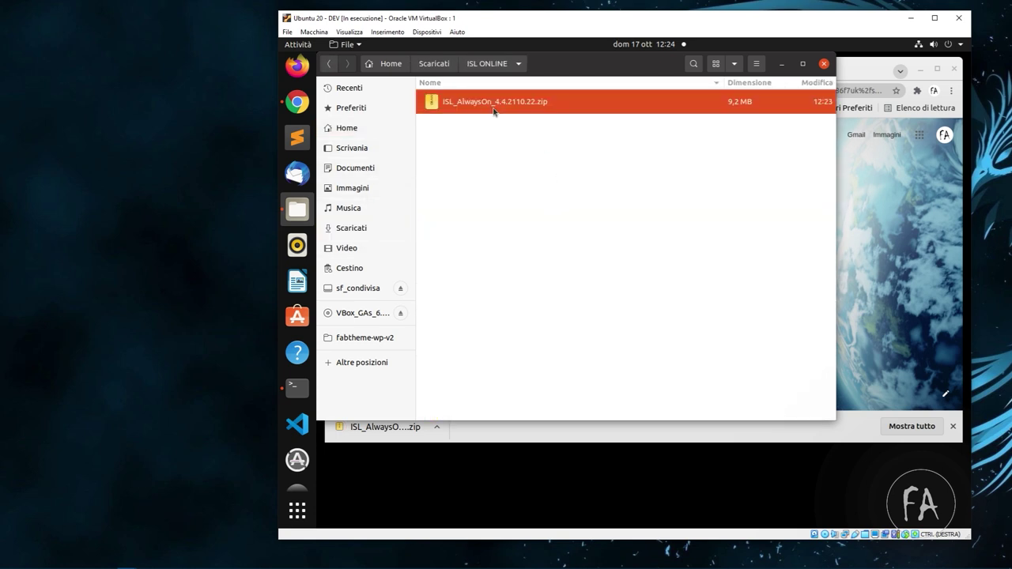
{"action": "left_click", "coordinate": [831, 90]}
{"action": "right_click", "coordinate": [522, 102]}
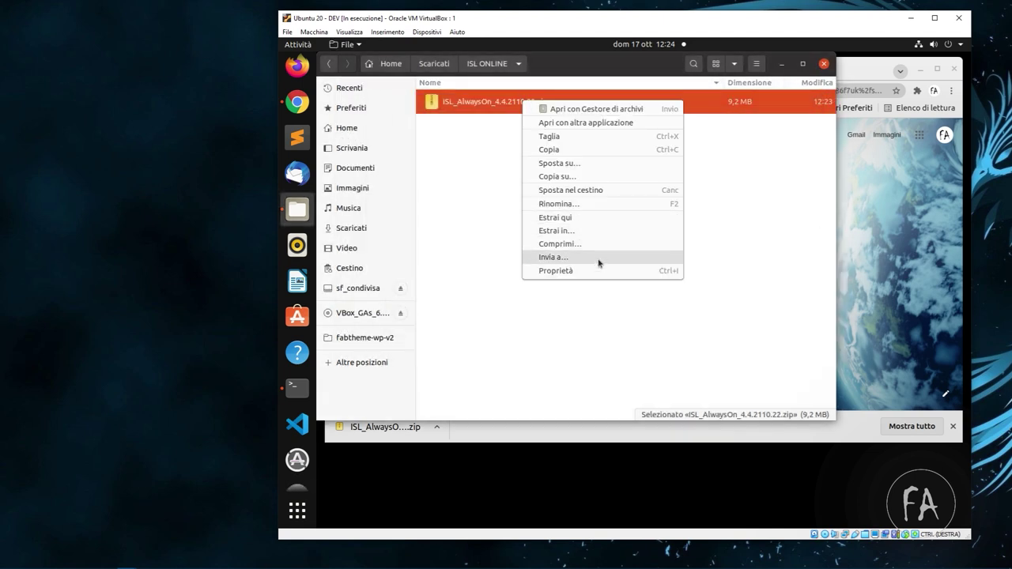
{"action": "left_click", "coordinate": [596, 225]}
{"action": "double_click", "coordinate": [522, 126]}
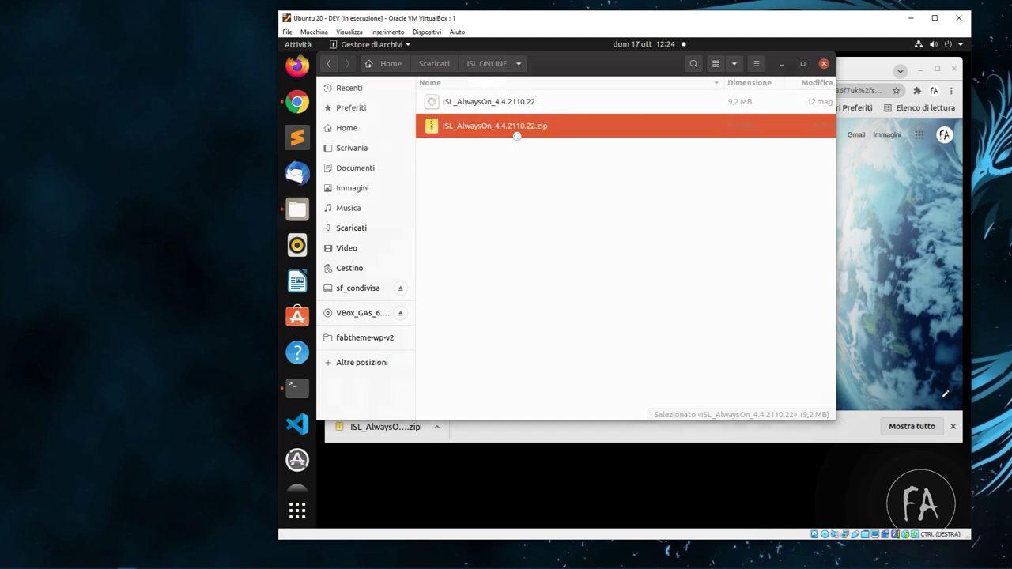
{"action": "left_click", "coordinate": [445, 149]}
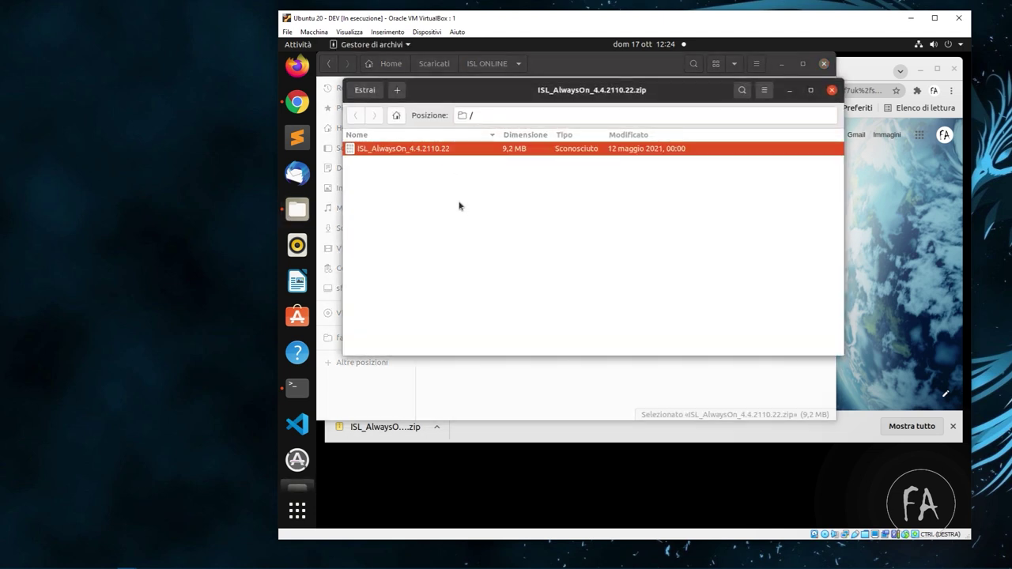
{"action": "left_click", "coordinate": [831, 89]}
Run the extracted ISL_AlwaysOn_4.4.2110.22 installer with the account password and authorize the remote user's access to the computer
{"action": "double_click", "coordinate": [490, 104]}
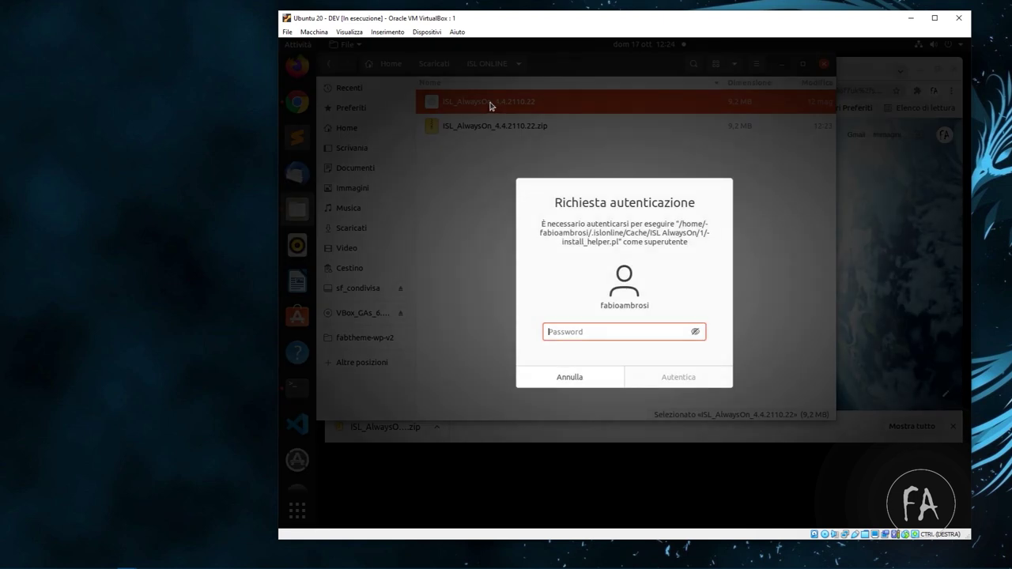
{"action": "key", "text": "Return"}
{"action": "type", "text": "*****"}
{"action": "key", "text": "Return"}
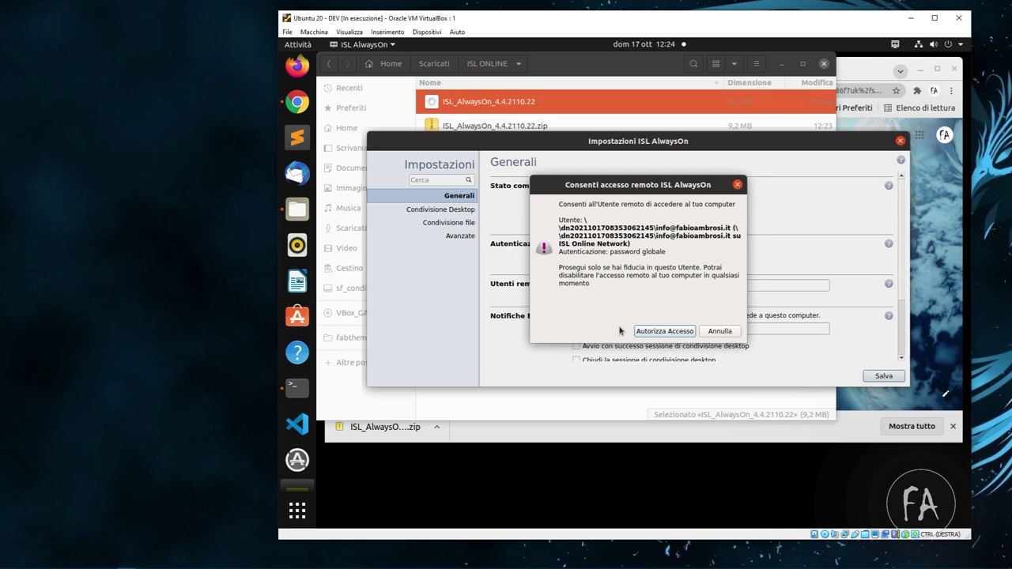
{"action": "left_click", "coordinate": [670, 333]}
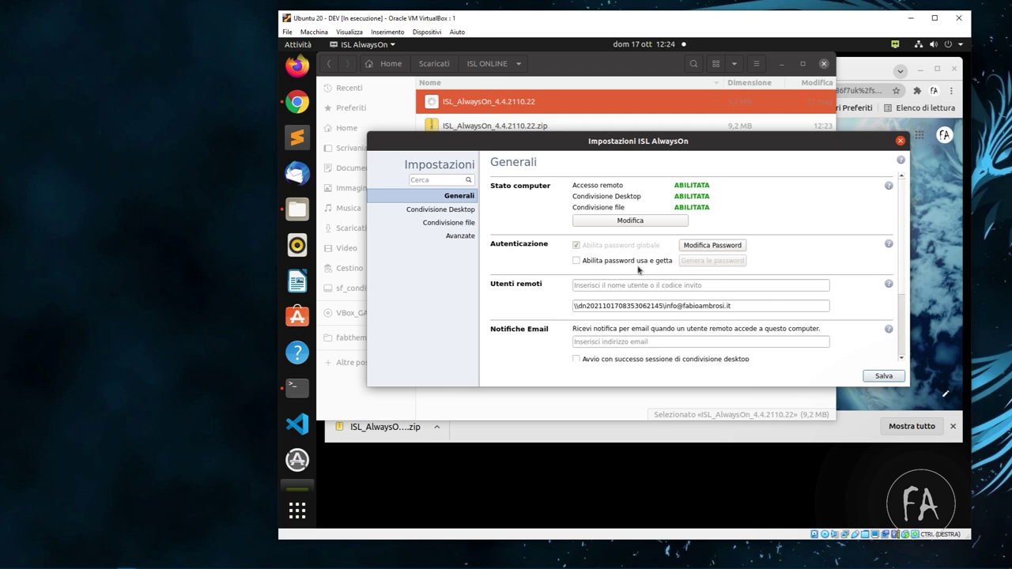
Set a new global access password for the computer, repeat it for confirmation, and save the ISL AlwaysOn settings
{"action": "left_click", "coordinate": [717, 246]}
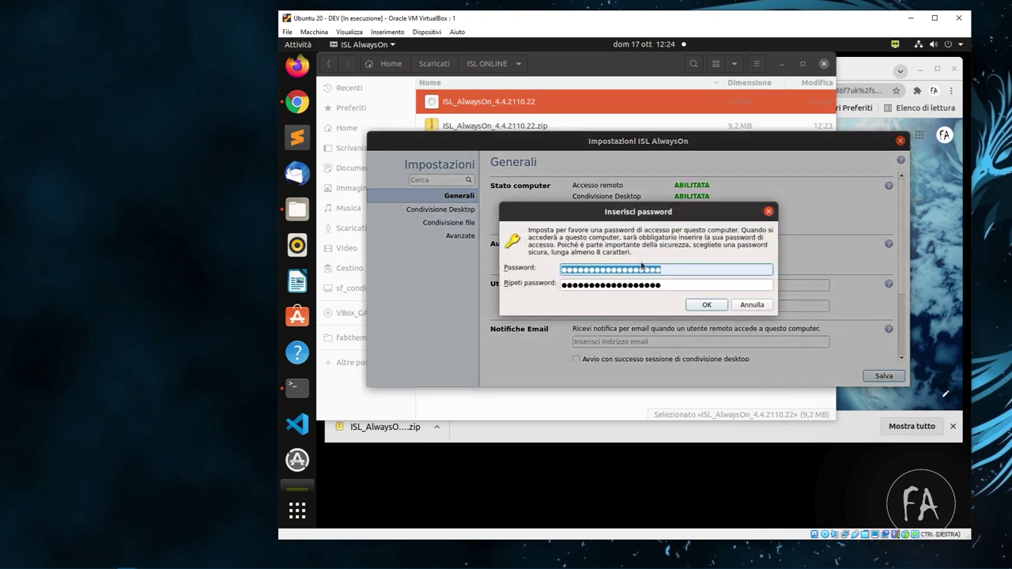
{"action": "type", "text": "****"}
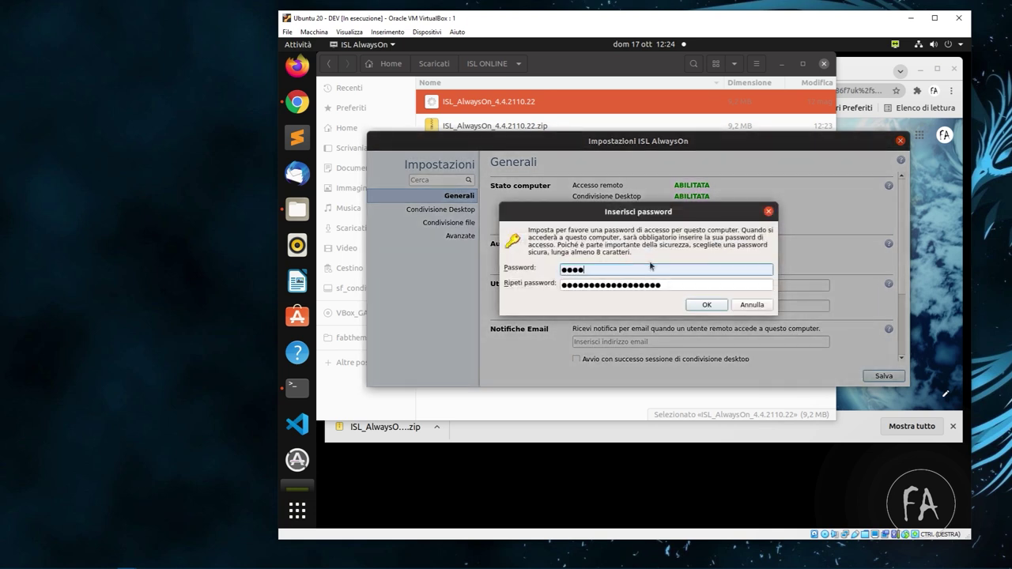
{"action": "key", "text": "BackSpace"}
{"action": "key", "text": "BackSpace"}
{"action": "key", "text": "BackSpace"}
{"action": "key", "text": "BackSpace"}
{"action": "key", "text": "BackSpace"}
{"action": "type", "text": "******"}
{"action": "key", "text": "Tab"}
{"action": "type", "text": "***********"}
{"action": "key", "text": "Return"}
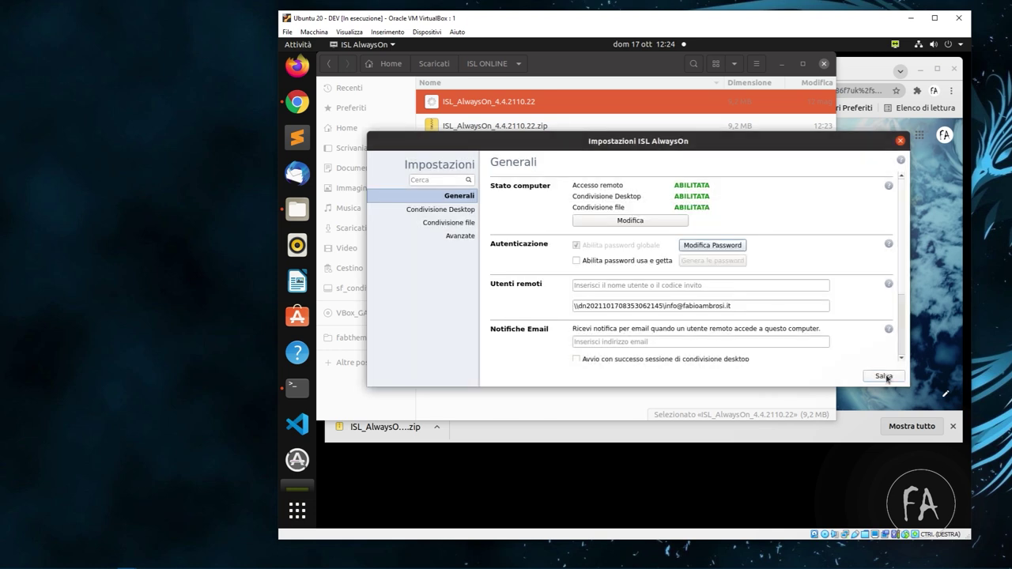
{"action": "left_click", "coordinate": [883, 376]}
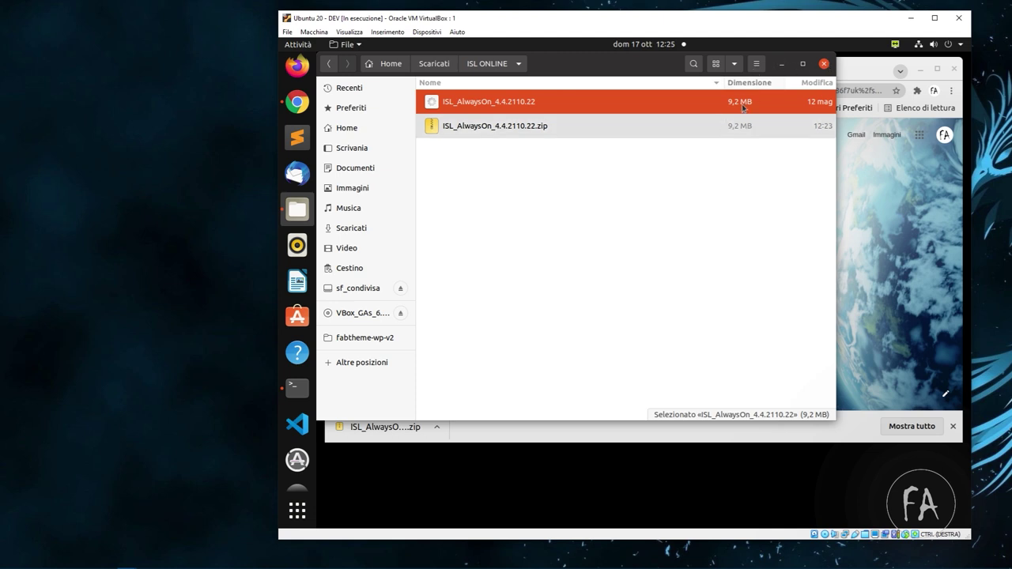
Close the file manager and Chrome in the Ubuntu virtual machine and snap its window to one half of the screen
{"action": "left_click", "coordinate": [822, 68]}
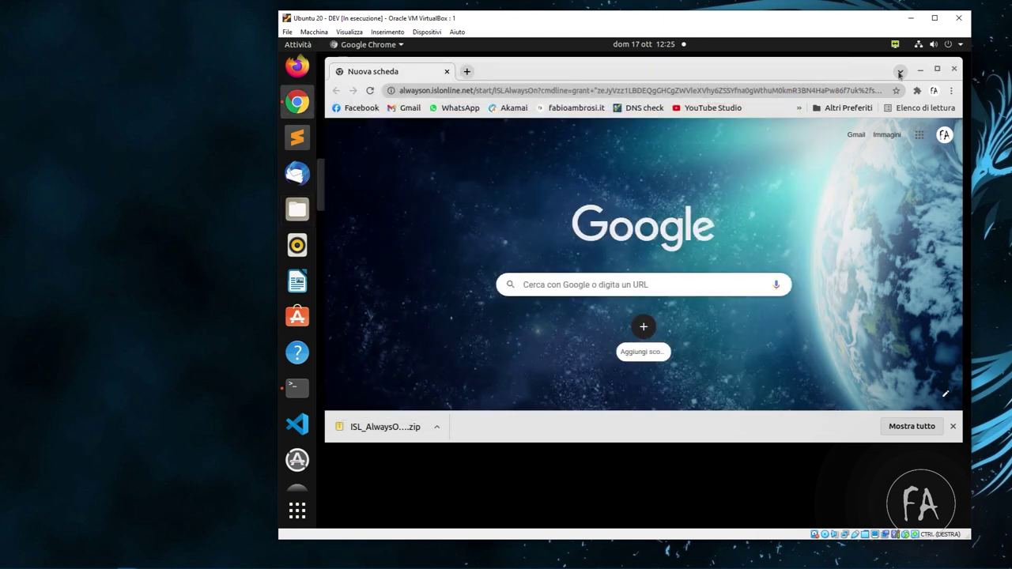
{"action": "left_click", "coordinate": [954, 70]}
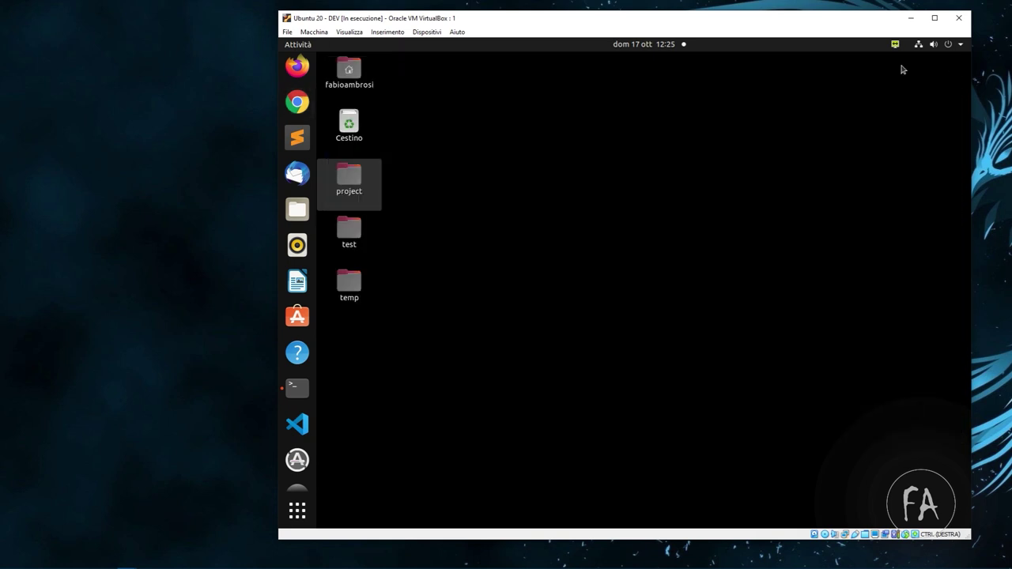
{"action": "left_click_drag", "start_coordinate": [598, 23], "coordinate": [0, 38]}
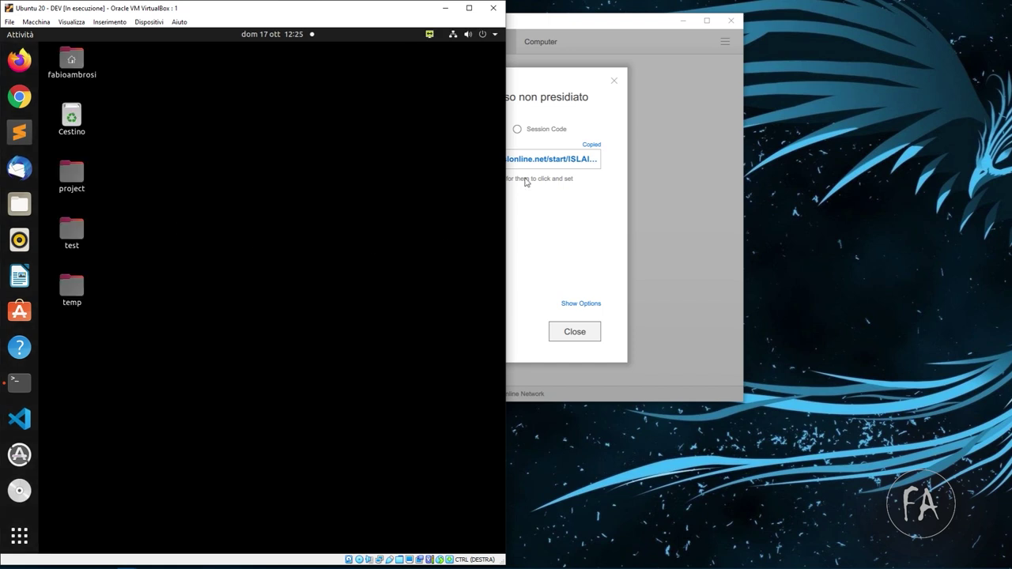
Close the unattended access invitation and place the ISL Light window beside the virtual machine
{"action": "left_click", "coordinate": [571, 85]}
{"action": "left_click", "coordinate": [614, 80]}
{"action": "left_click_drag", "start_coordinate": [562, 25], "coordinate": [793, 21]}
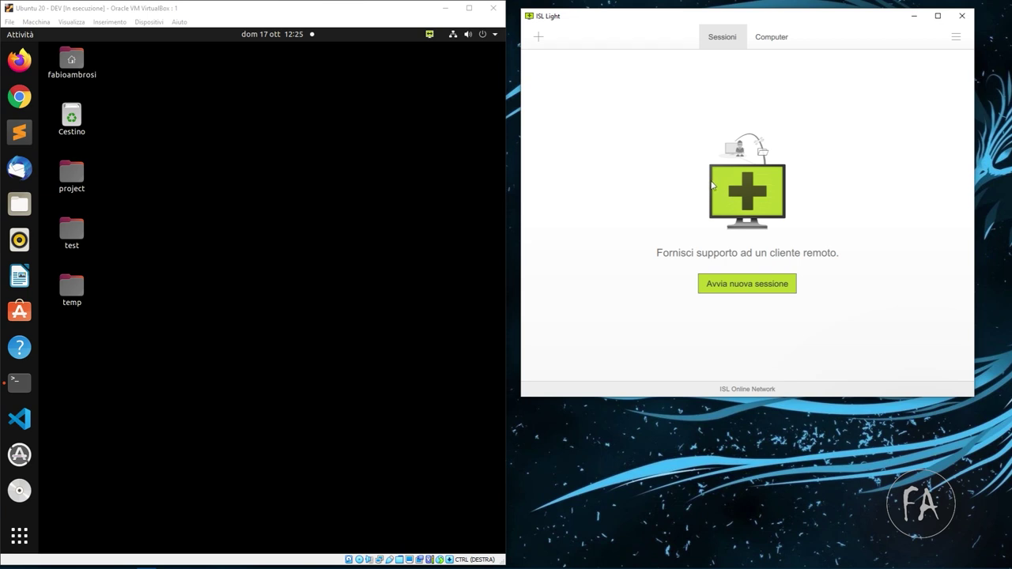
Connect to the online Ubuntu computer from the list of remote computers by entering its access password
{"action": "left_click", "coordinate": [771, 39]}
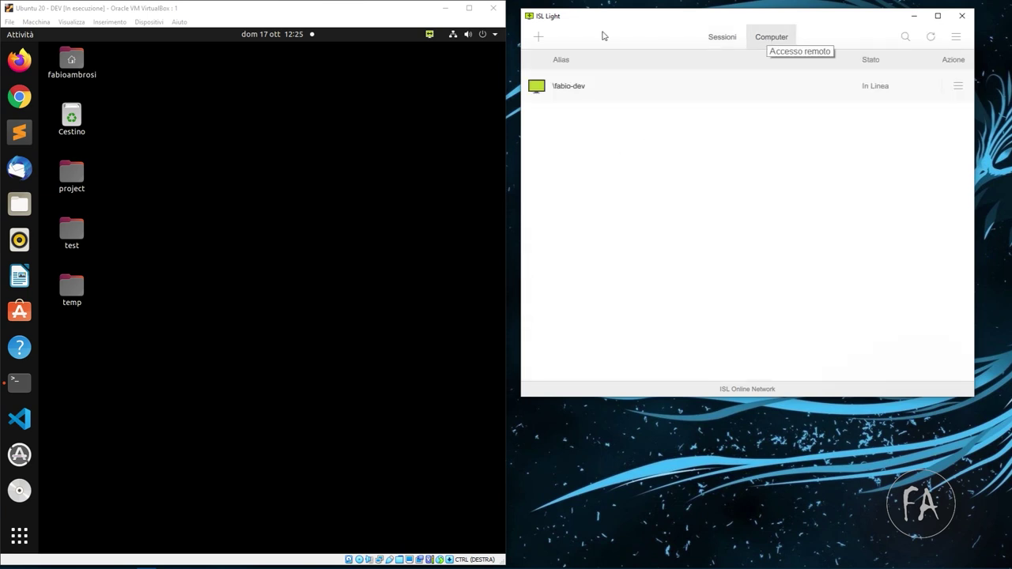
{"action": "double_click", "coordinate": [654, 90]}
{"action": "key", "text": "Escape"}
{"action": "double_click", "coordinate": [628, 86]}
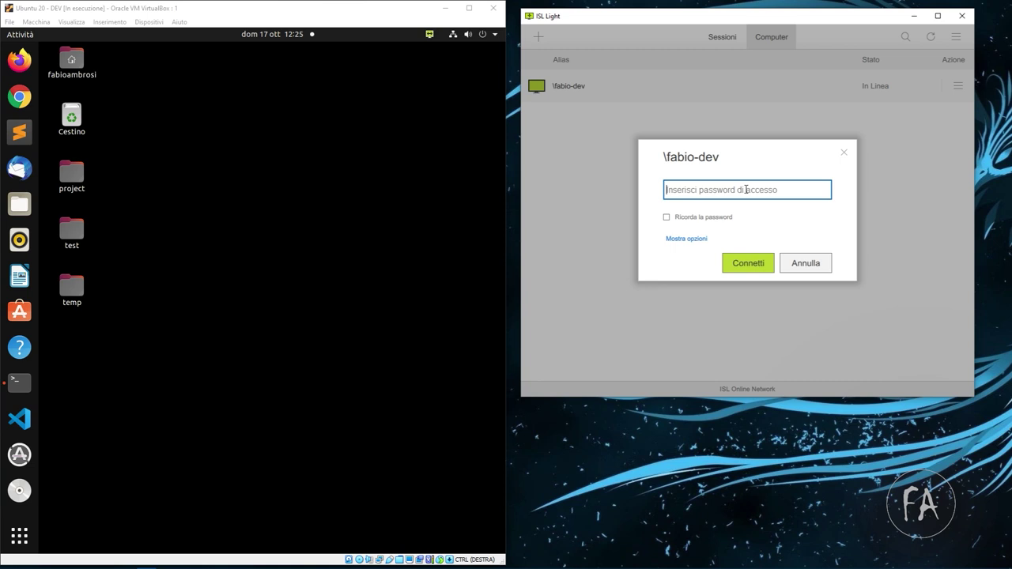
{"action": "type", "text": "••"}
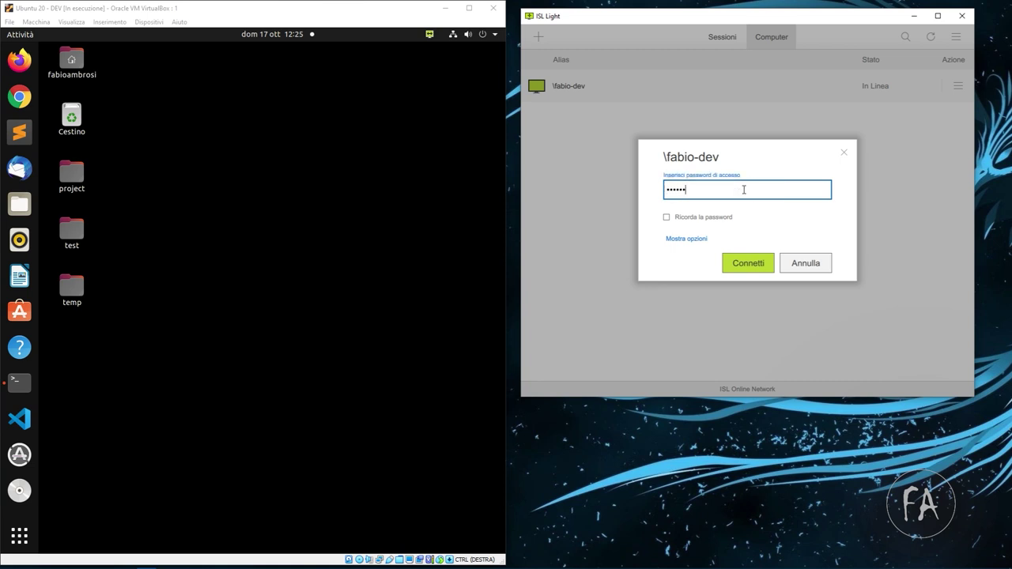
{"action": "key", "text": "Return"}
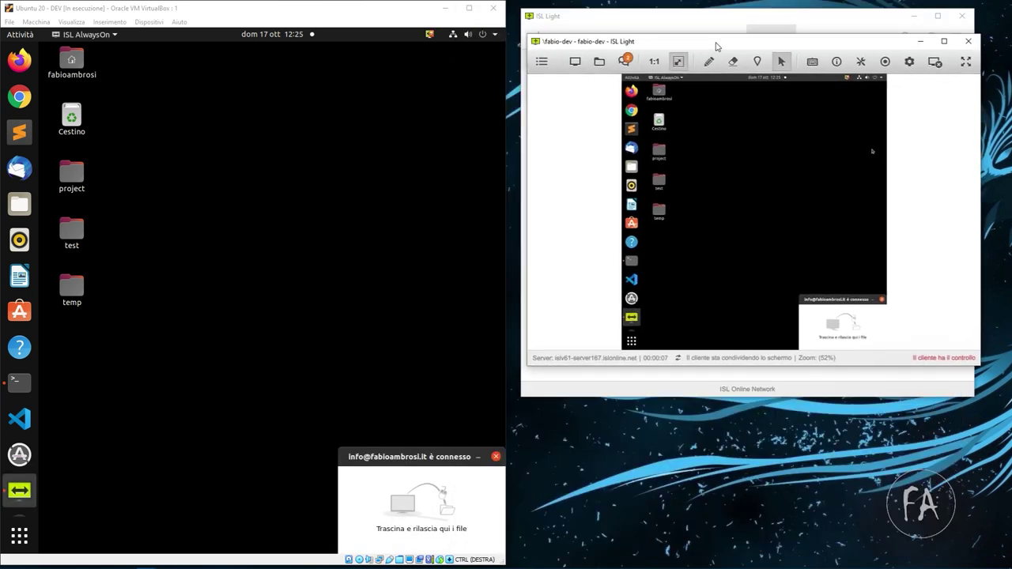
Enlarge the remote session window to nearly the full screen height and position it beside the virtual machine window
{"action": "left_click_drag", "start_coordinate": [701, 48], "coordinate": [727, 10]}
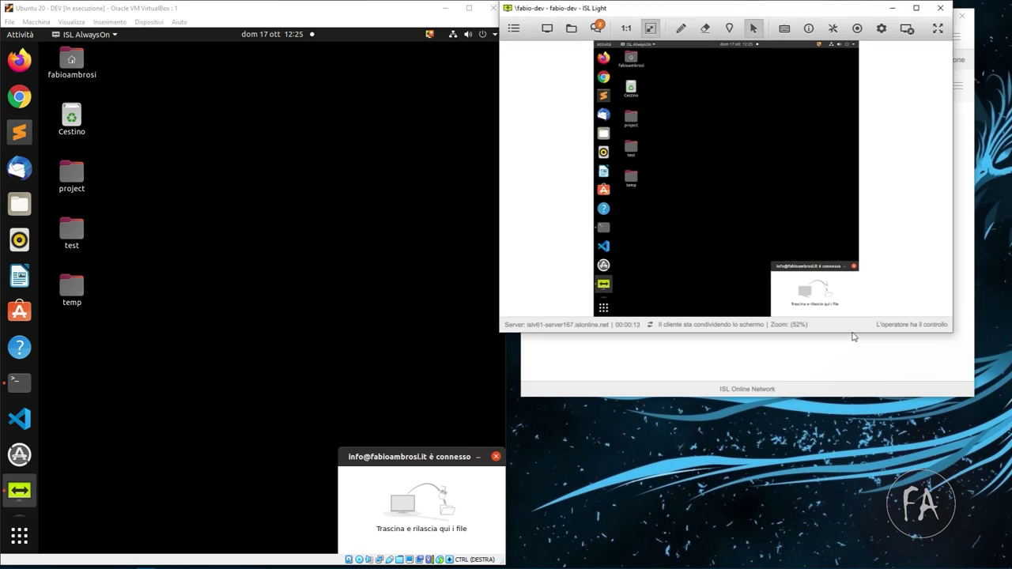
{"action": "left_click_drag", "start_coordinate": [853, 334], "coordinate": [852, 548]}
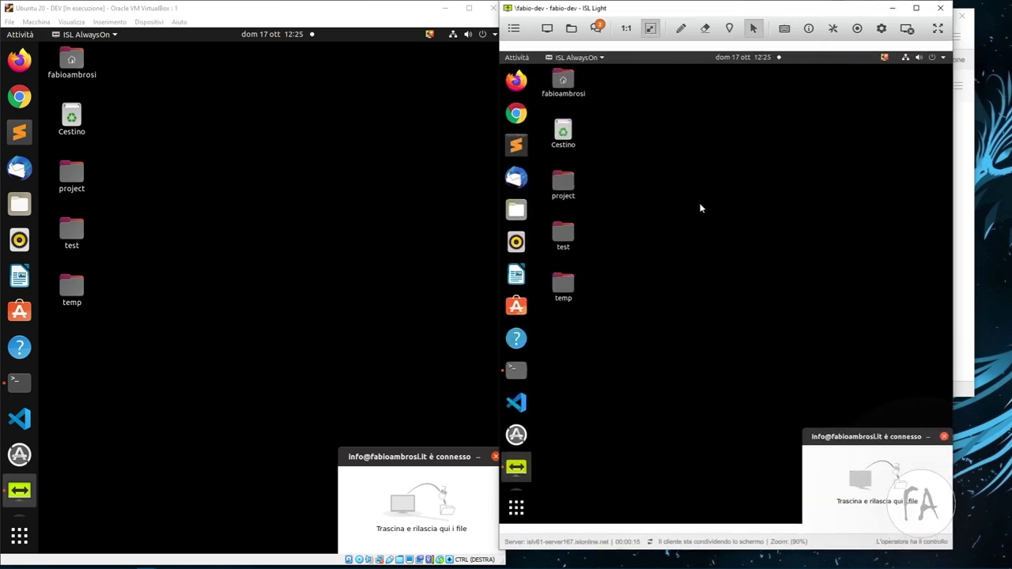
{"action": "left_click_drag", "start_coordinate": [688, 12], "coordinate": [705, 15]}
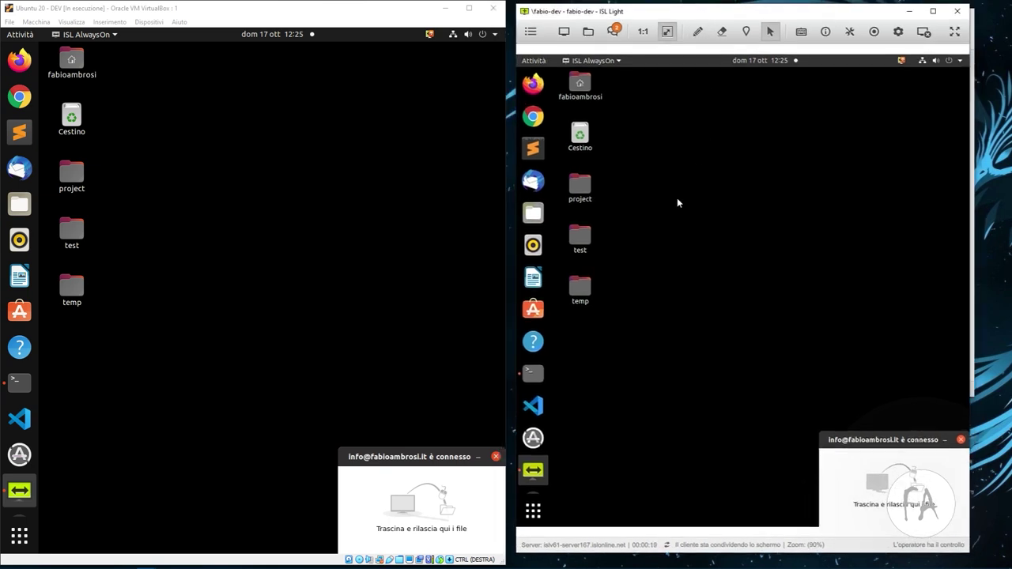
{"action": "left_click", "coordinate": [248, 253]}
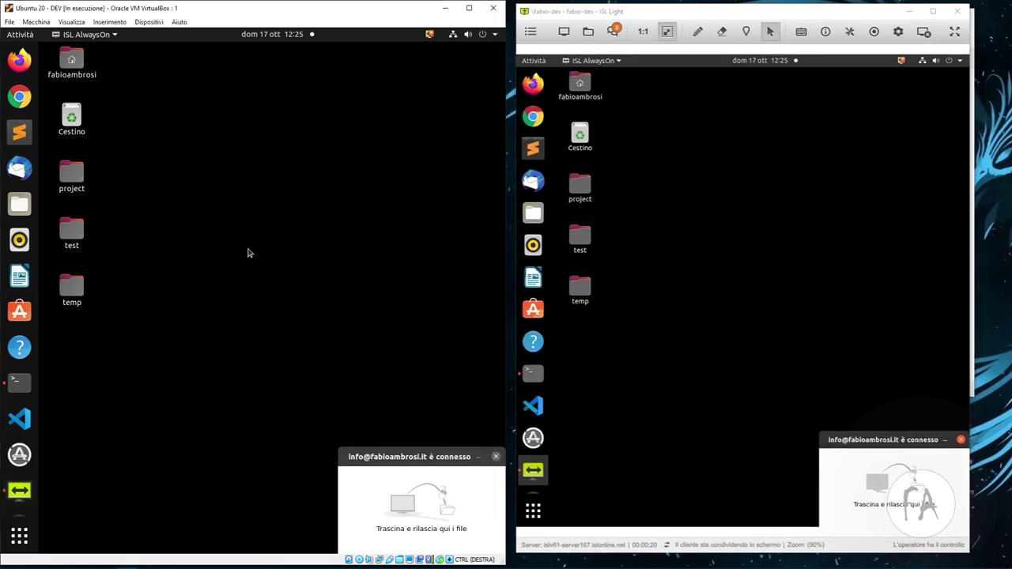
{"action": "left_click", "coordinate": [496, 457]}
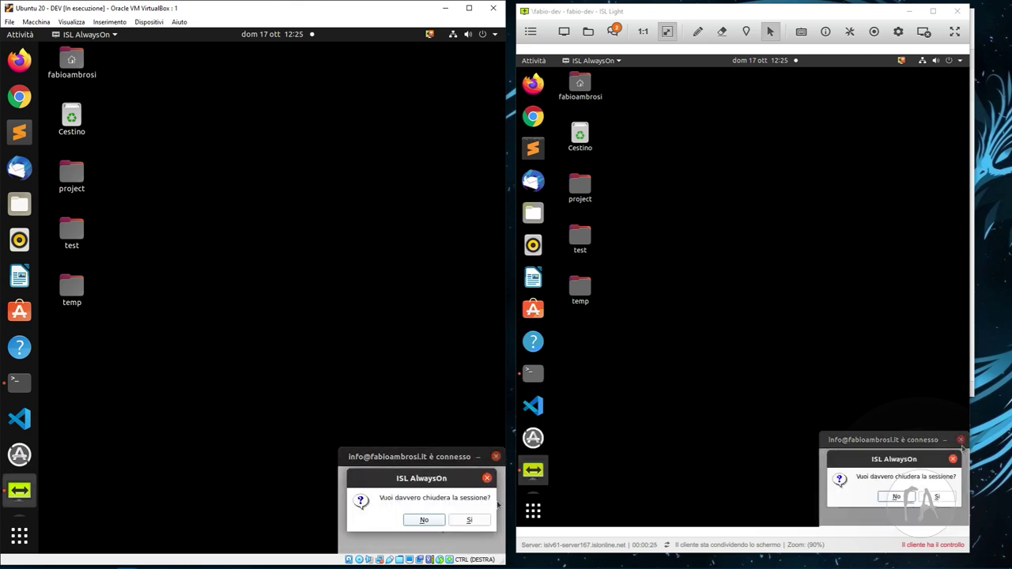
{"action": "key", "text": "Escape"}
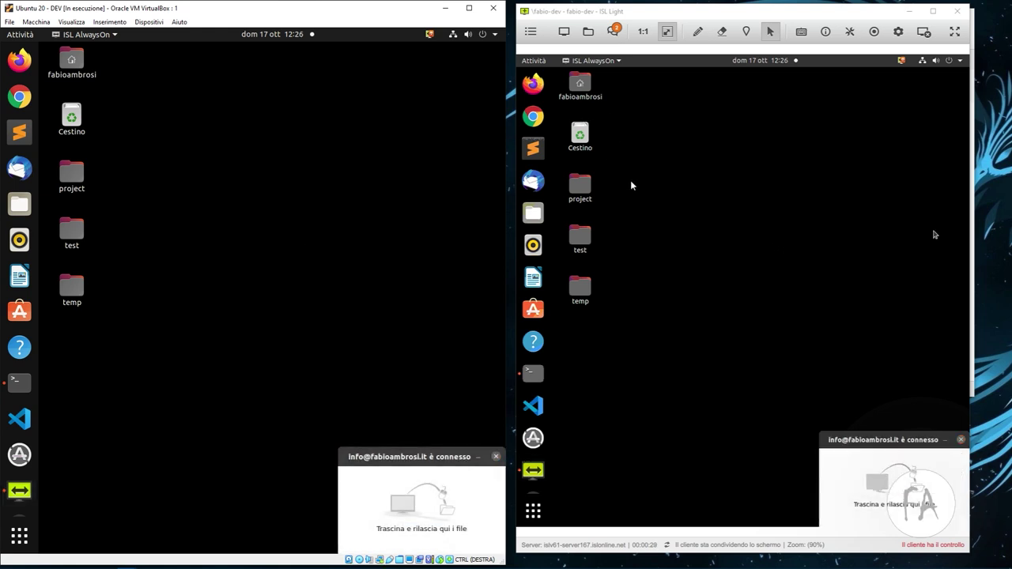
Open Chrome in the remote Ubuntu session and load the site owner's personal website
{"action": "left_click", "coordinate": [533, 116]}
{"action": "type", "text": "www.fabioambro"}
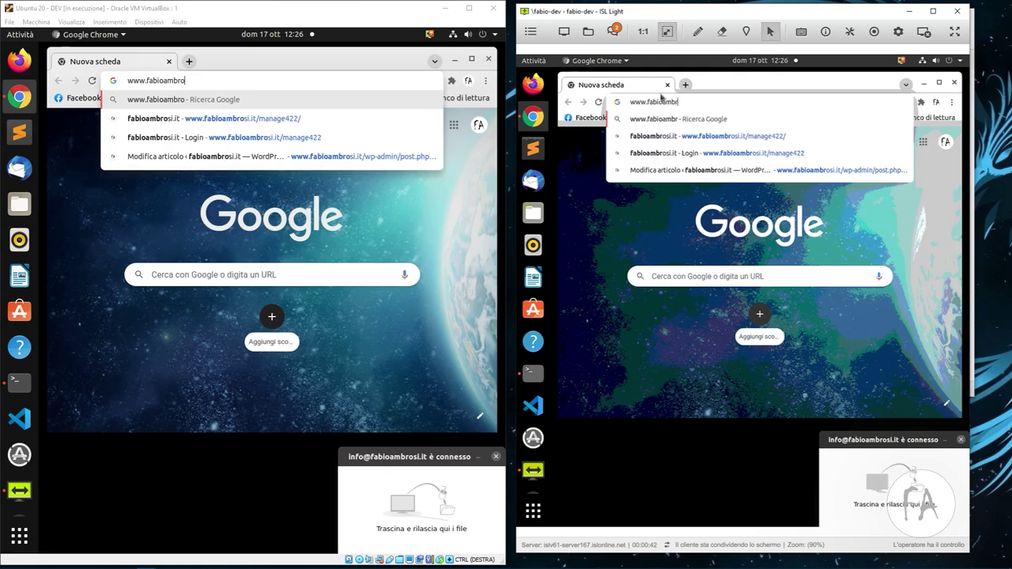
{"action": "type", "text": "si.it"}
{"action": "key", "text": "Return"}
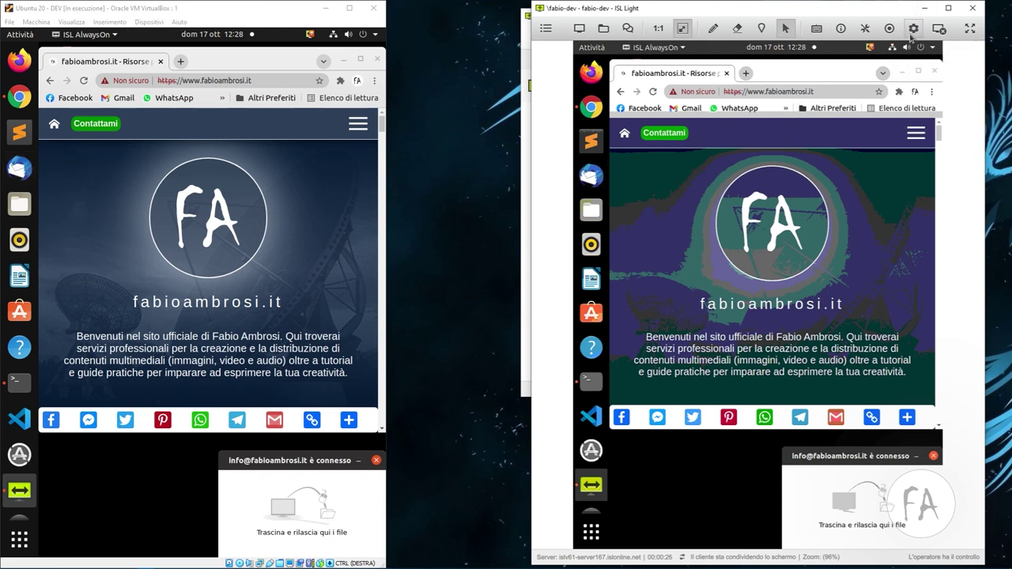
Set the remote session's display quality to full 32-bit color, the best-quality ZRLE compression option
{"action": "left_click", "coordinate": [911, 32]}
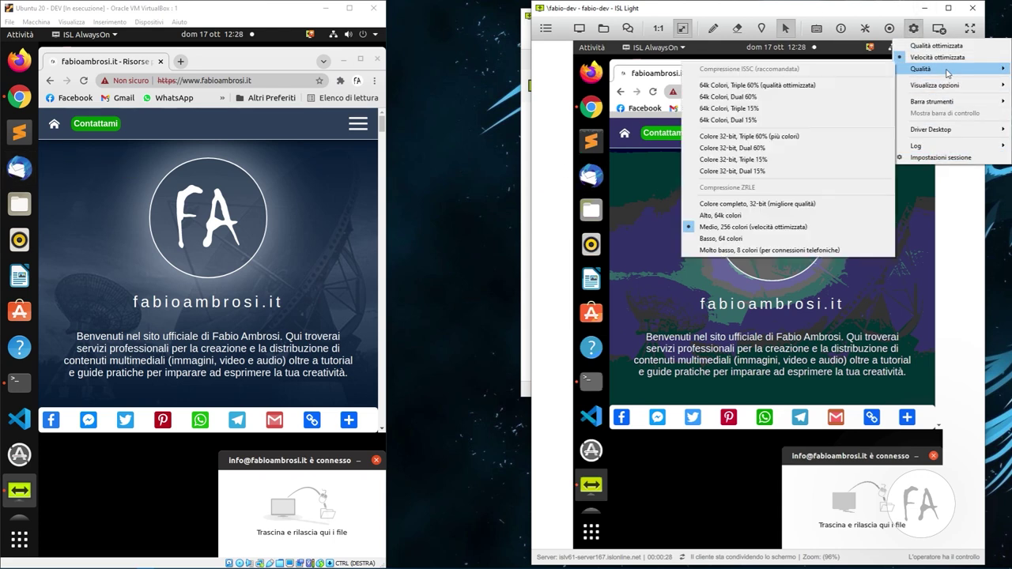
{"action": "mouse_move", "coordinate": [914, 70]}
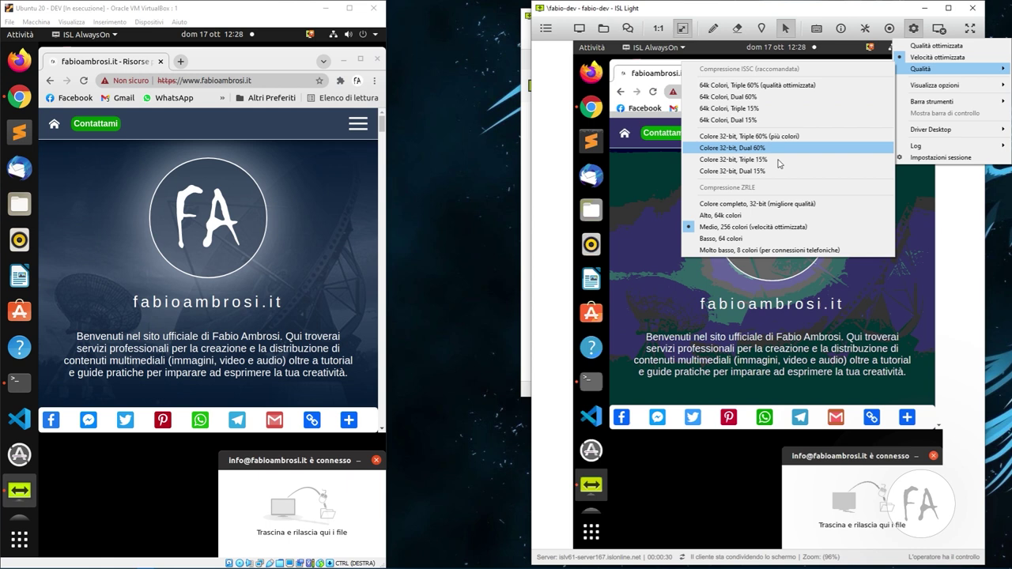
{"action": "left_click", "coordinate": [721, 206]}
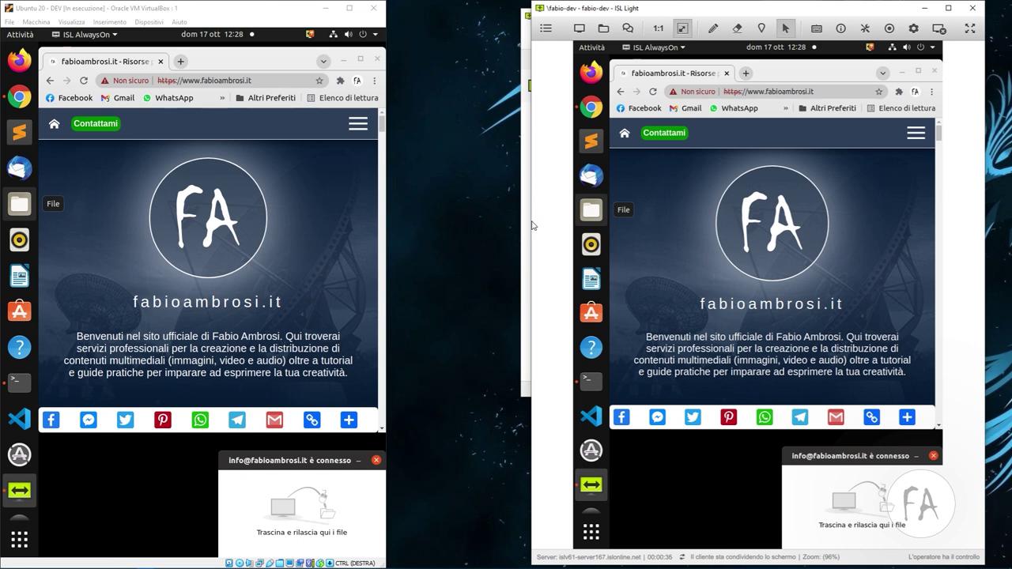
Adjust the widths of the remote session window and the Ubuntu virtual machine window for a side-by-side comparison
{"action": "left_click_drag", "start_coordinate": [532, 227], "coordinate": [403, 227]}
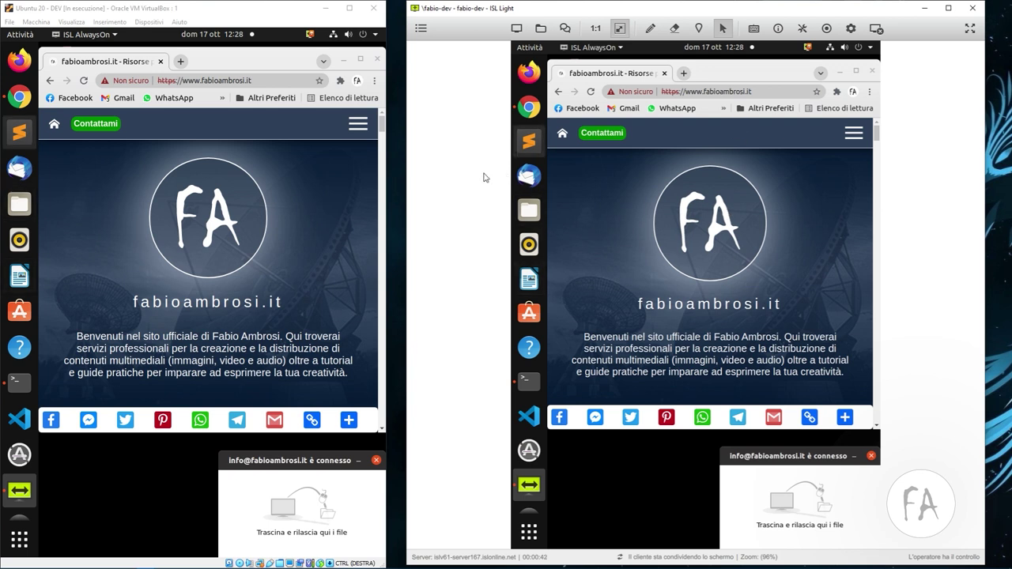
{"action": "left_click_drag", "start_coordinate": [404, 323], "coordinate": [464, 322]}
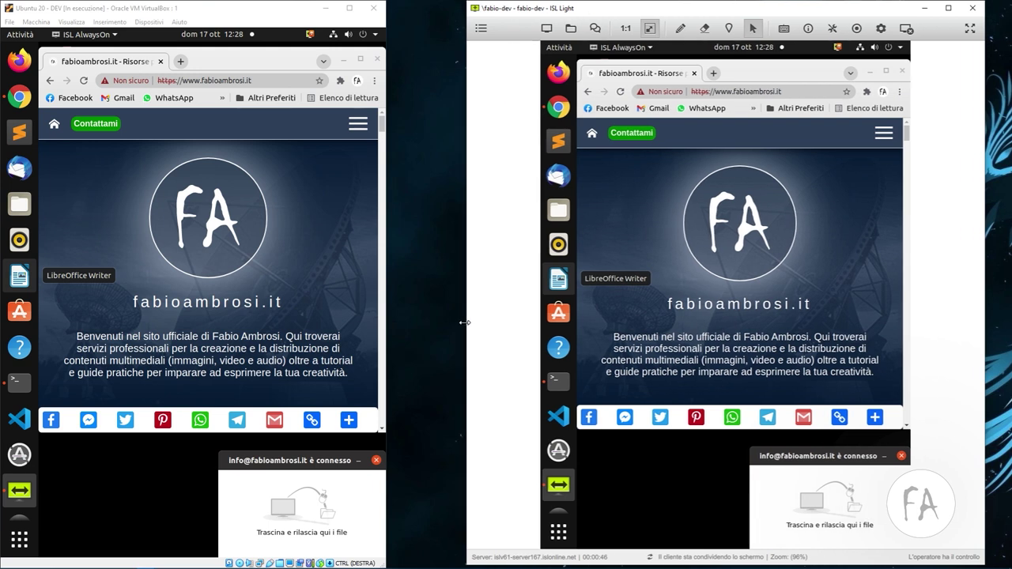
{"action": "left_click_drag", "start_coordinate": [387, 290], "coordinate": [492, 279]}
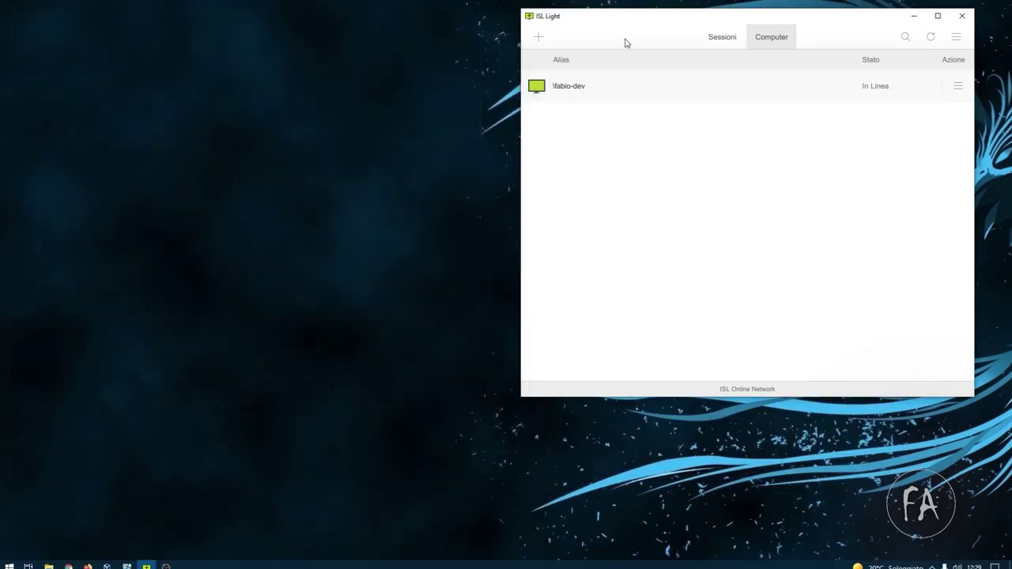
Move the ISL Light window to the middle of the desktop and start a new remote support session
{"action": "left_click_drag", "start_coordinate": [597, 27], "coordinate": [351, 84]}
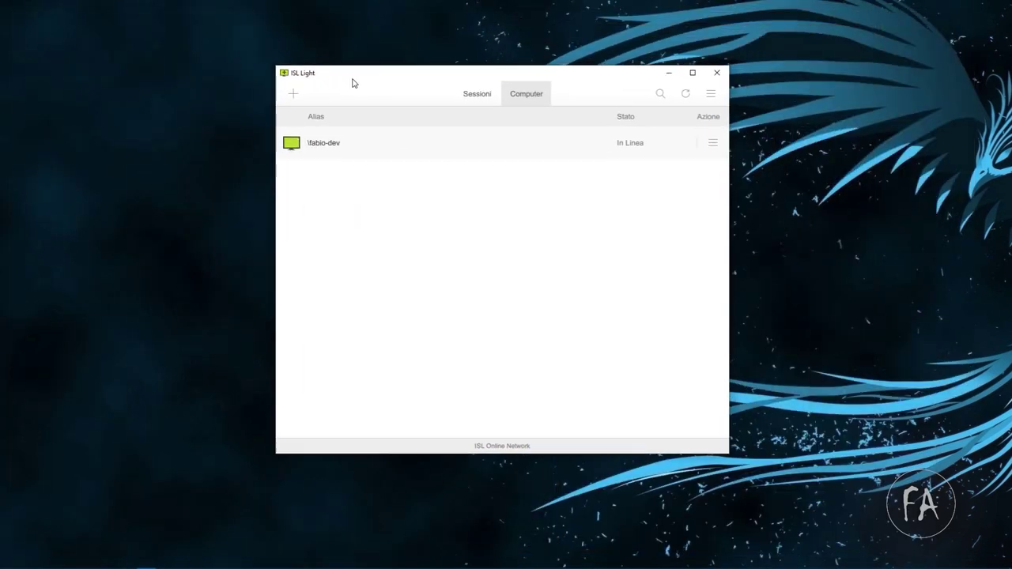
{"action": "left_click", "coordinate": [470, 95]}
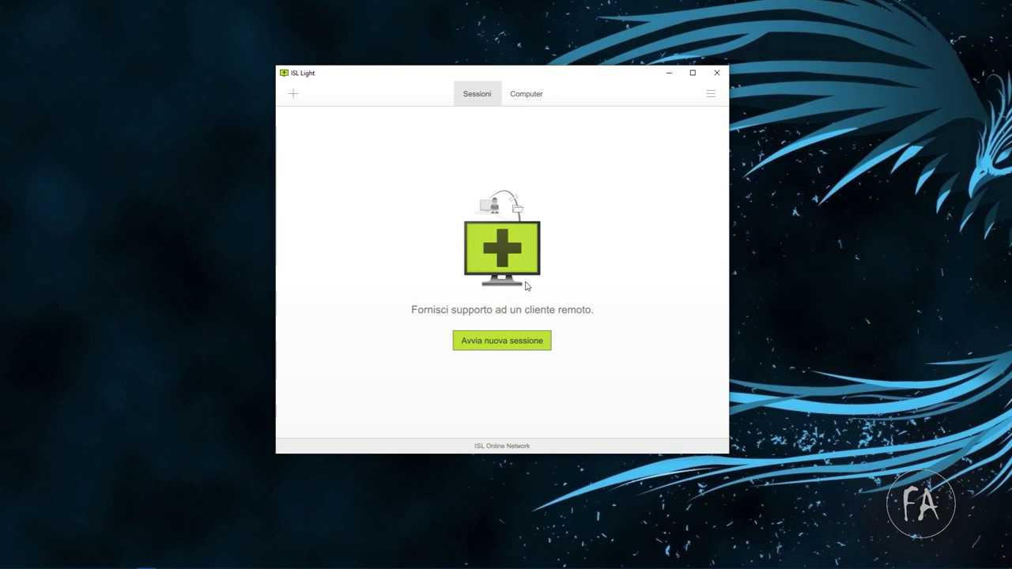
{"action": "left_click", "coordinate": [505, 344]}
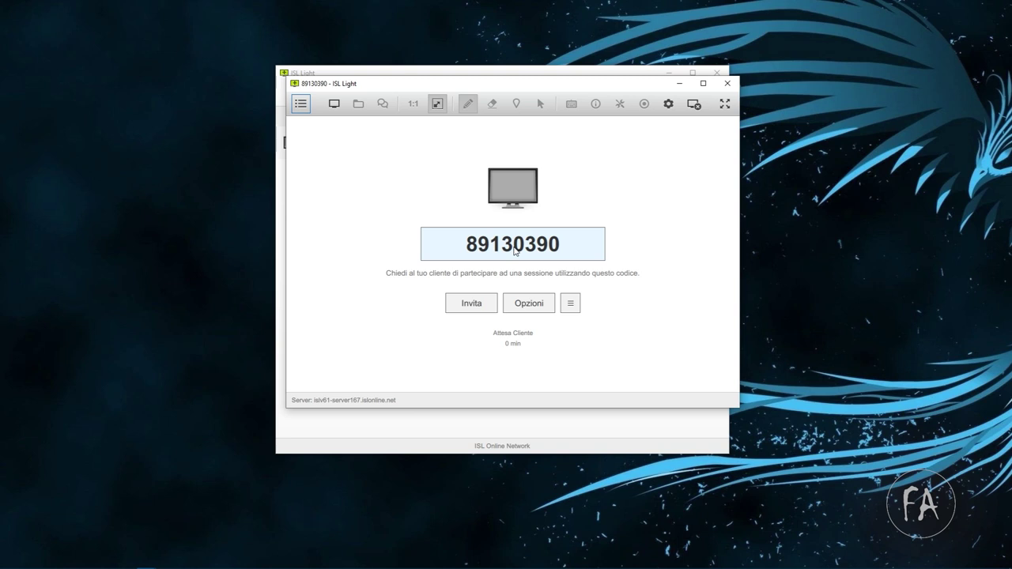
Look at the session code's copy options and review the email invitation with its join link, closing it without sending
{"action": "left_click", "coordinate": [555, 244]}
{"action": "key", "text": "ctrl+c"}
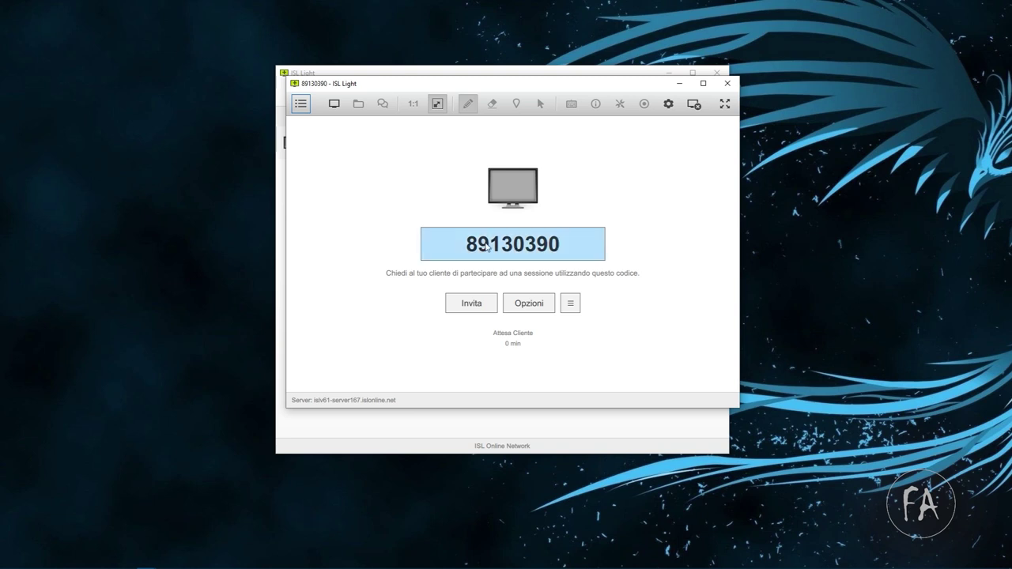
{"action": "right_click", "coordinate": [487, 248]}
{"action": "left_click", "coordinate": [377, 237]}
{"action": "left_click", "coordinate": [472, 307]}
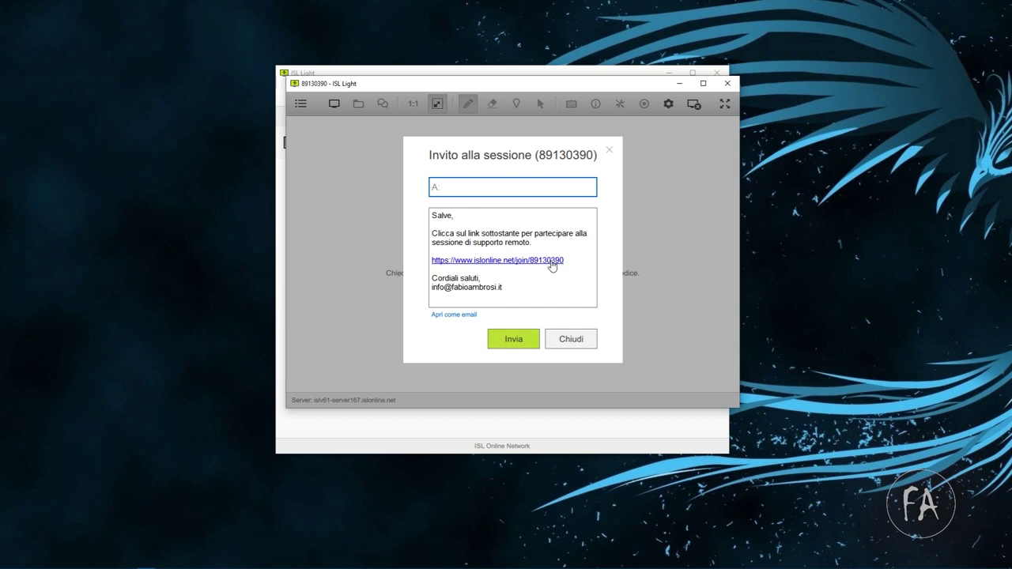
{"action": "left_click", "coordinate": [582, 340]}
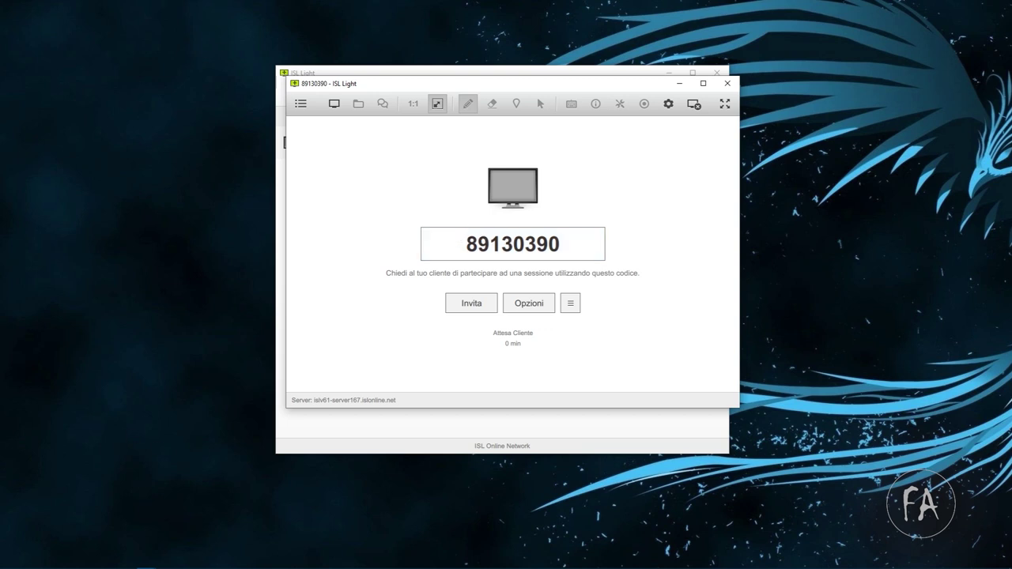
Switch to the Win10 virtual machine and open Google Chrome in it
{"action": "mouse_move", "coordinate": [127, 561]}
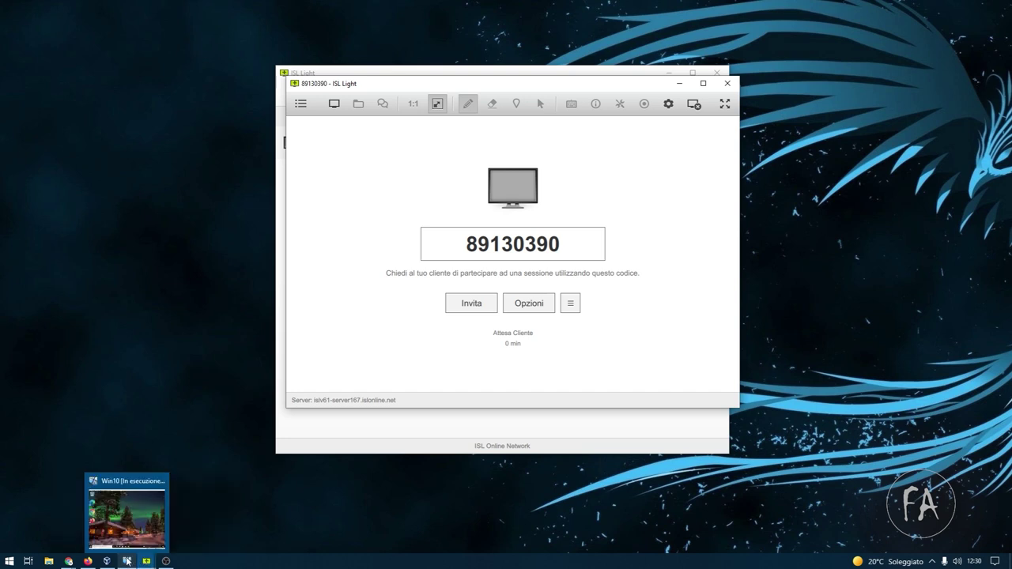
{"action": "left_click", "coordinate": [126, 509]}
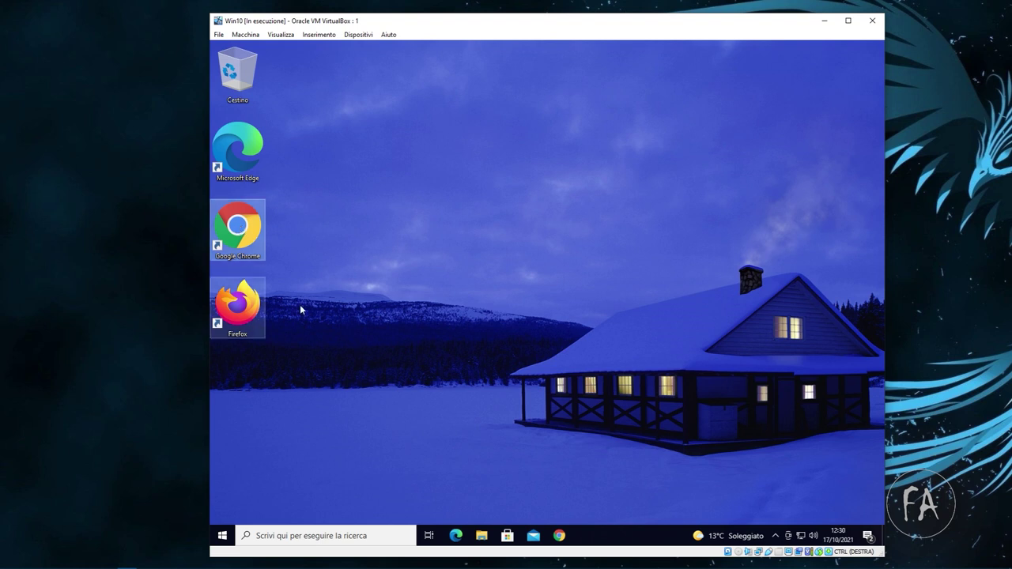
{"action": "double_click", "coordinate": [237, 229]}
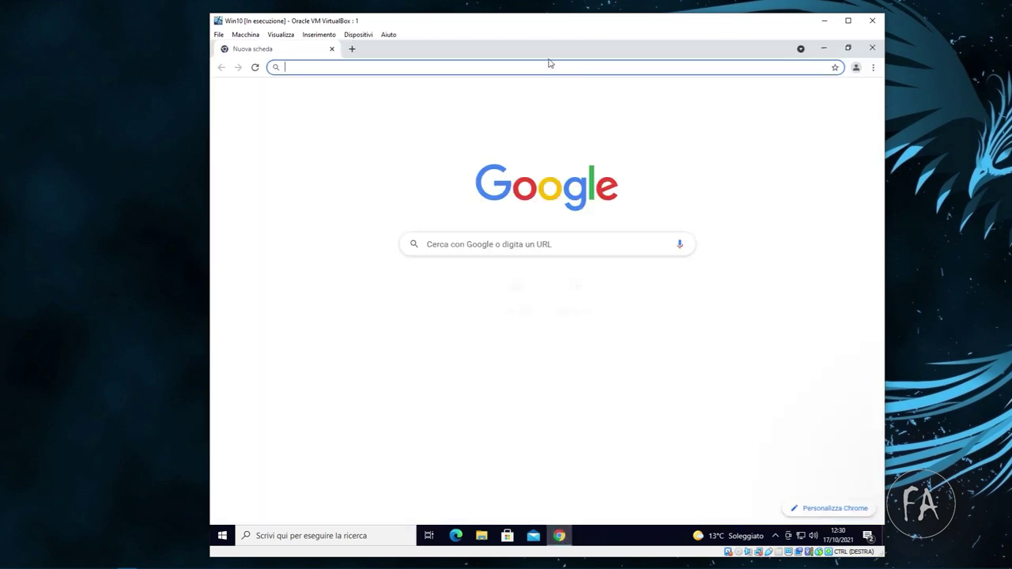
Search Google for ISL ONLINE, accept Google's cookies, and open the session joining page on the ISL Online website
{"action": "type", "text": "ISL ONLINE"}
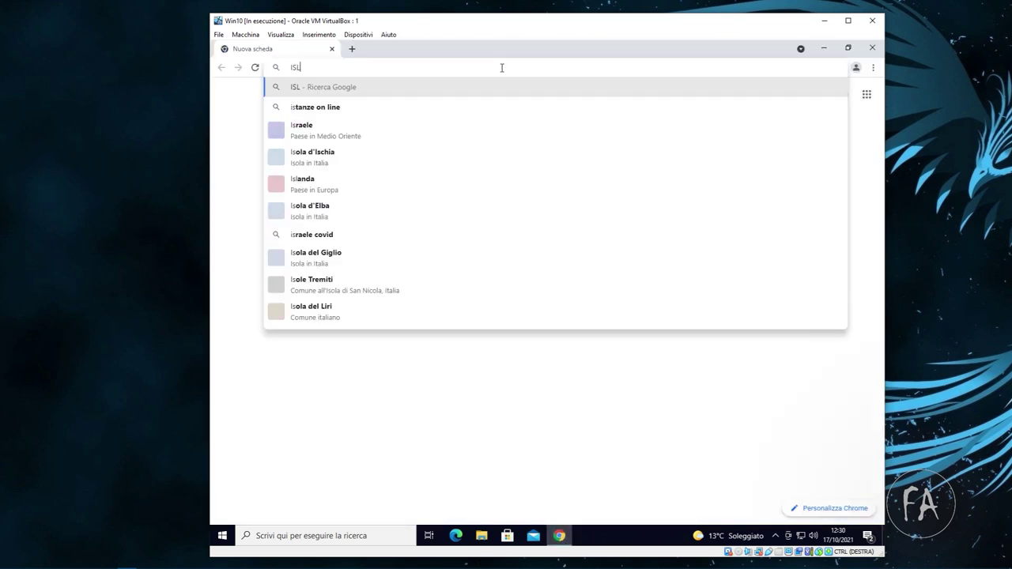
{"action": "key", "text": "Return"}
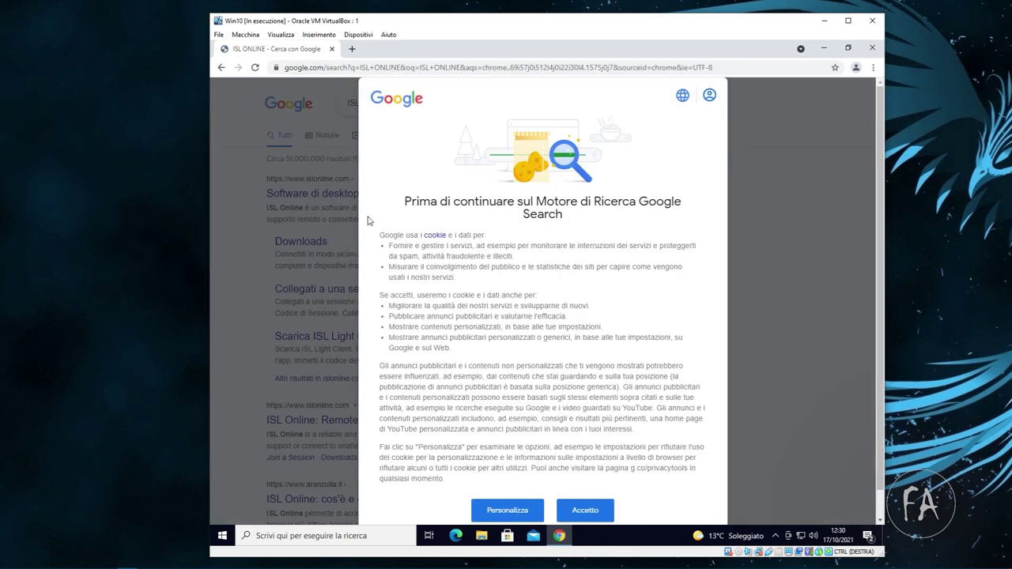
{"action": "left_click", "coordinate": [573, 514]}
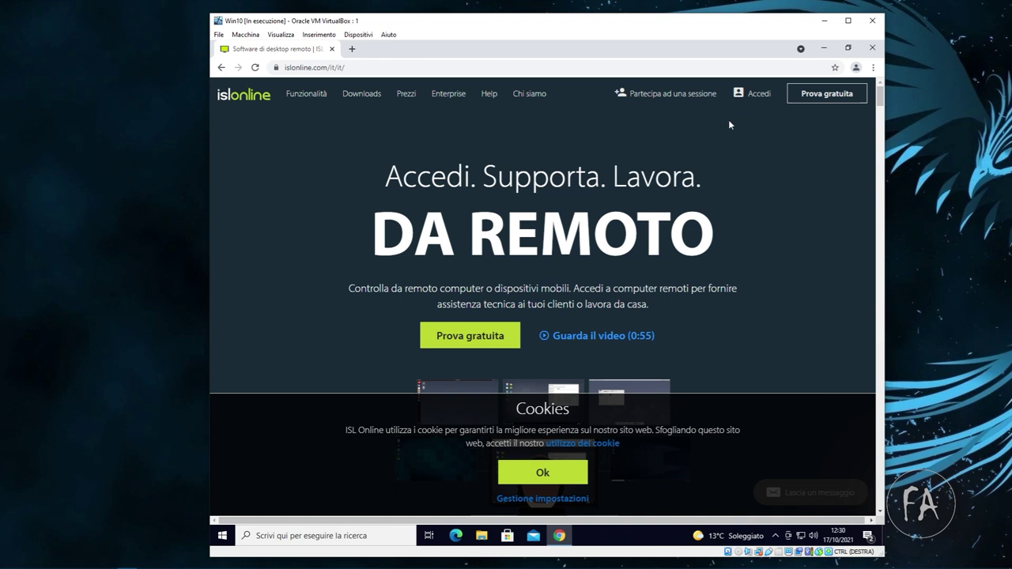
{"action": "left_click", "coordinate": [659, 103]}
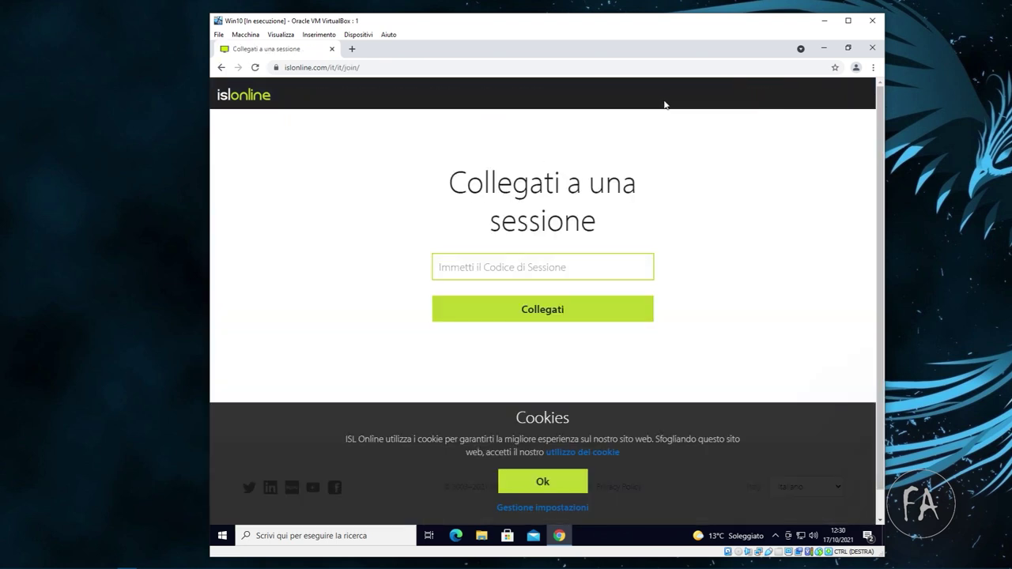
Move the Win10 virtual machine aside and copy the session code from the waiting ISL Light session
{"action": "left_click_drag", "start_coordinate": [646, 30], "coordinate": [383, 33]}
{"action": "left_click", "coordinate": [669, 188]}
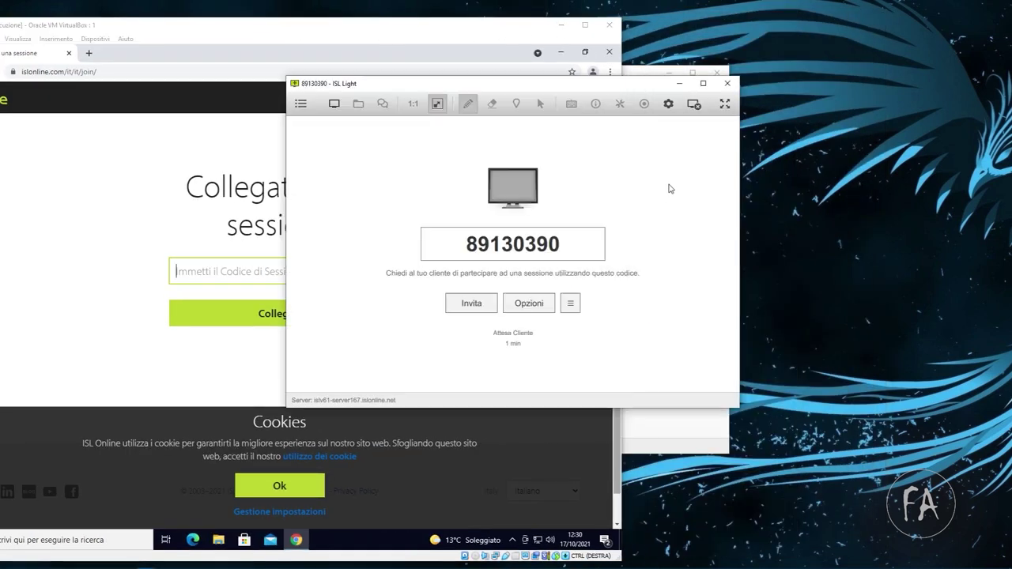
{"action": "right_click", "coordinate": [534, 255]}
{"action": "left_click", "coordinate": [595, 256]}
{"action": "right_click", "coordinate": [596, 258]}
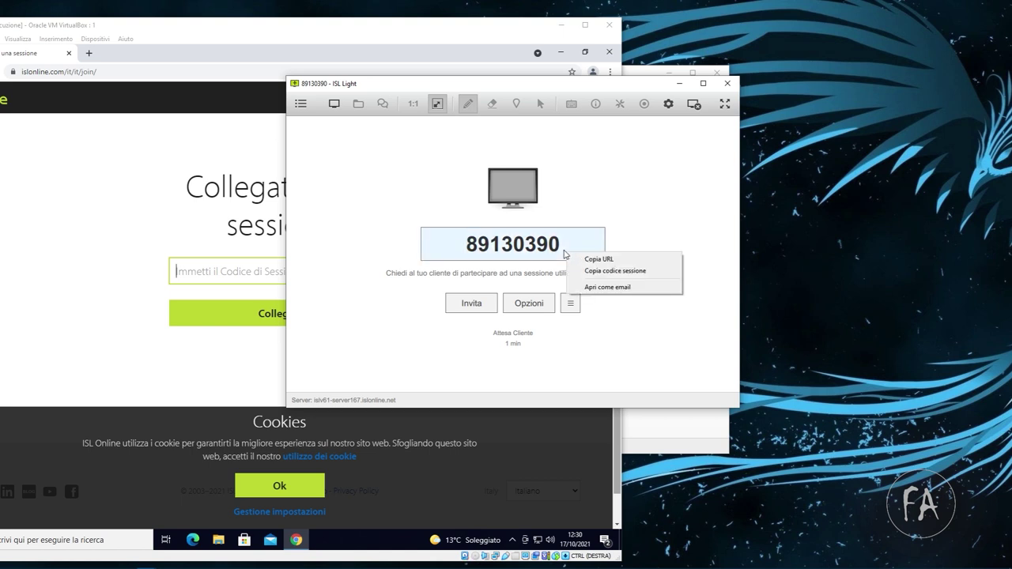
{"action": "left_click", "coordinate": [636, 274]}
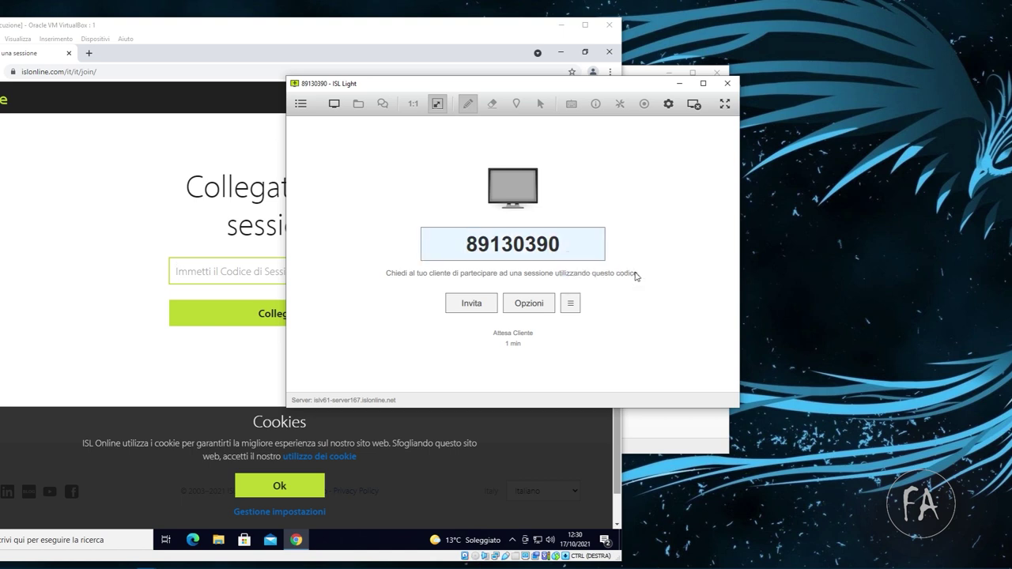
{"action": "right_click", "coordinate": [528, 236]}
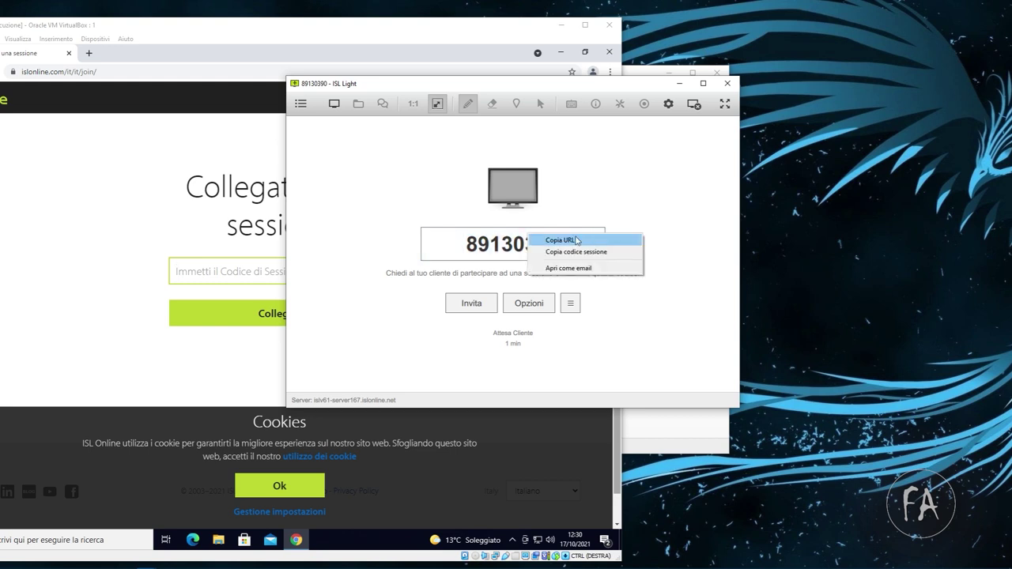
{"action": "left_click", "coordinate": [434, 83]}
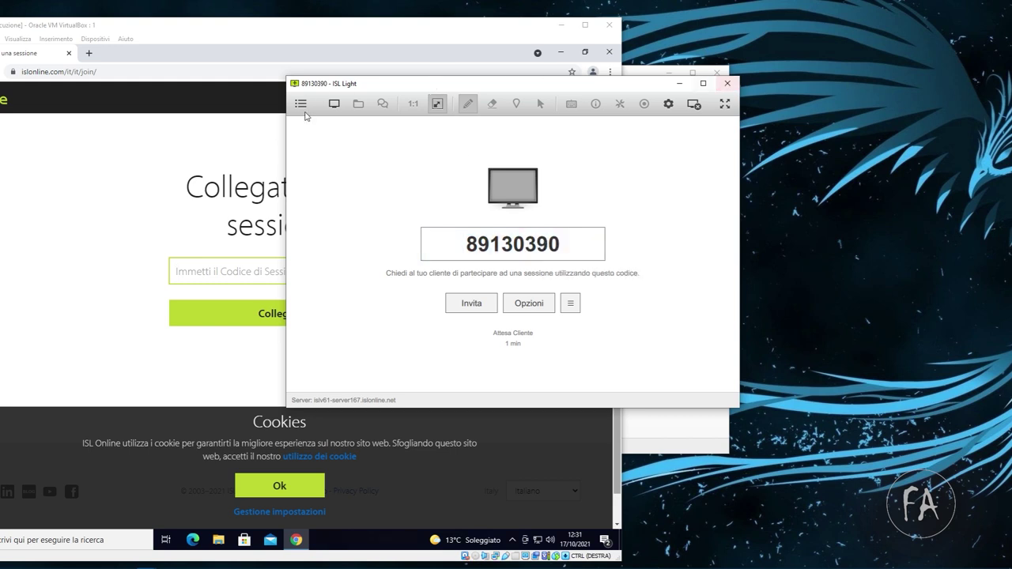
Paste the session code into the joining page in the Win10 virtual machine and connect to the session
{"action": "left_click", "coordinate": [216, 159]}
{"action": "right_click", "coordinate": [302, 261]}
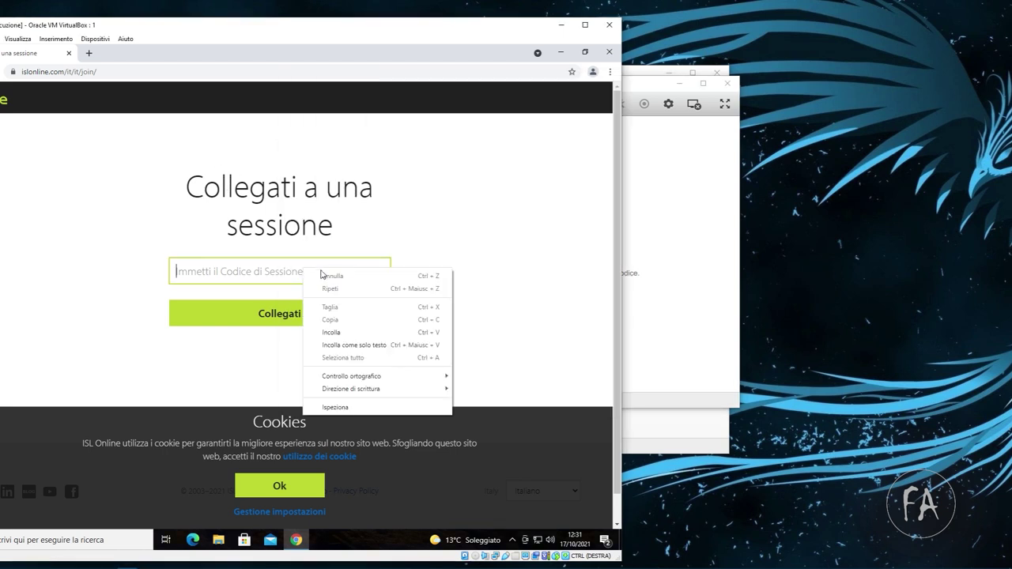
{"action": "left_click", "coordinate": [364, 335]}
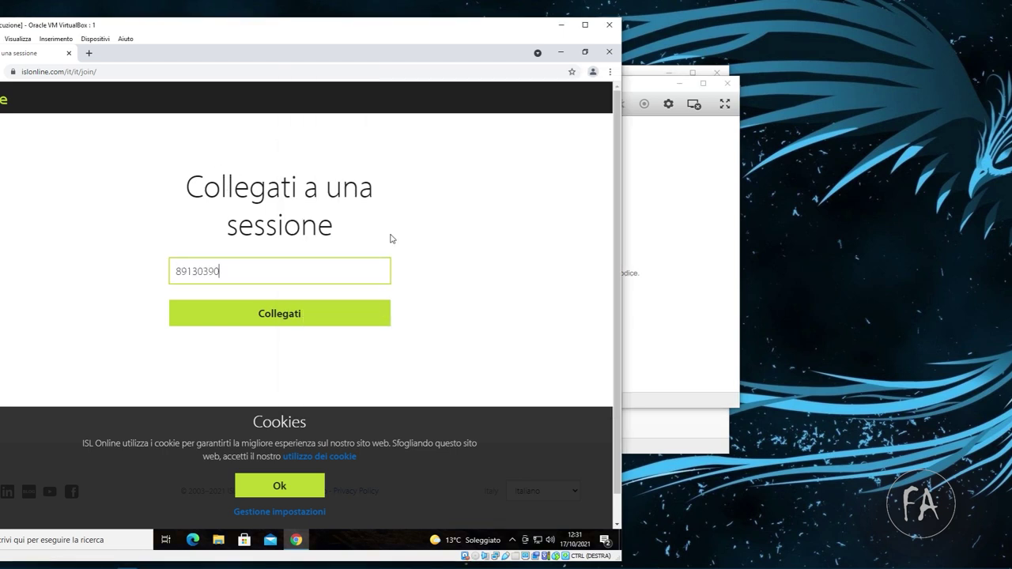
{"action": "left_click", "coordinate": [293, 316]}
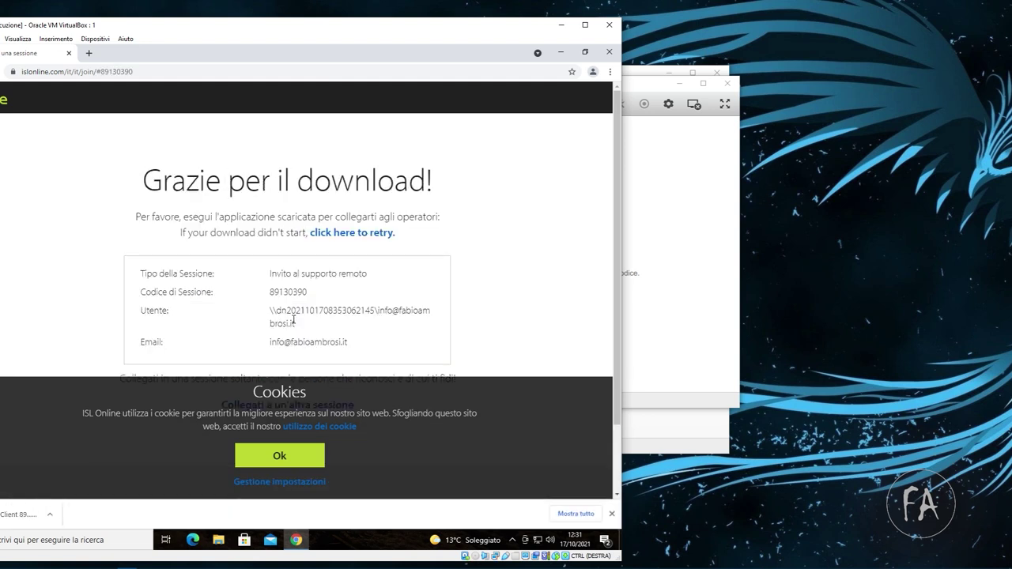
Run the downloaded ISL Light Client in the Win10 virtual machine and minimize the machine's window to reveal the operator session
{"action": "left_click_drag", "start_coordinate": [307, 29], "coordinate": [501, 18]}
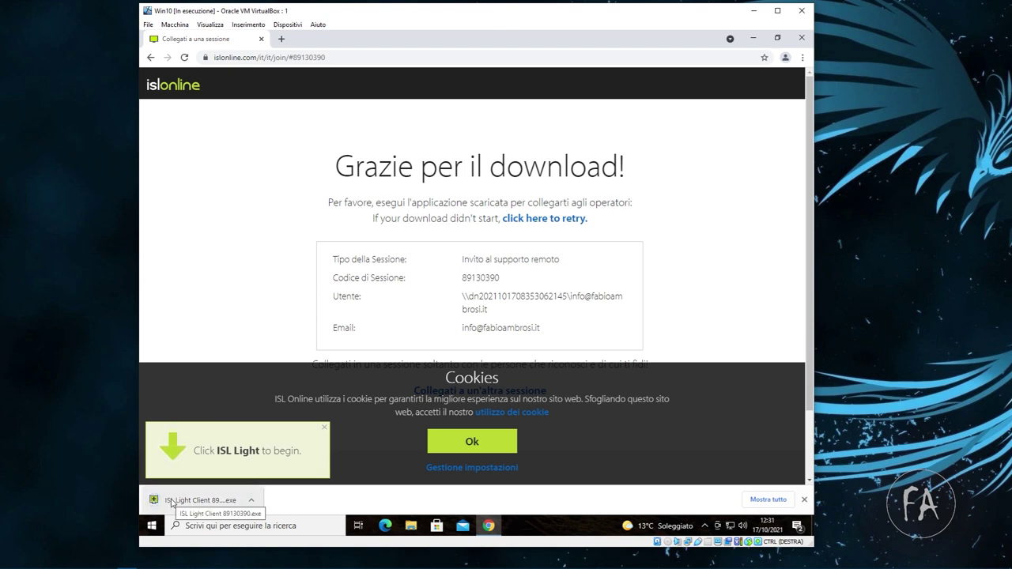
{"action": "left_click", "coordinate": [172, 501]}
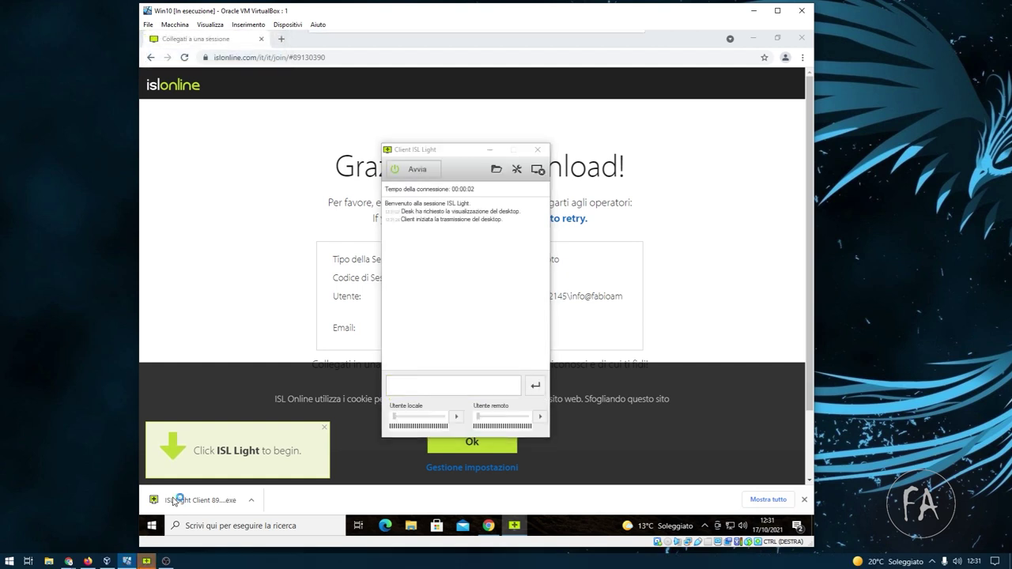
{"action": "left_click", "coordinate": [759, 11]}
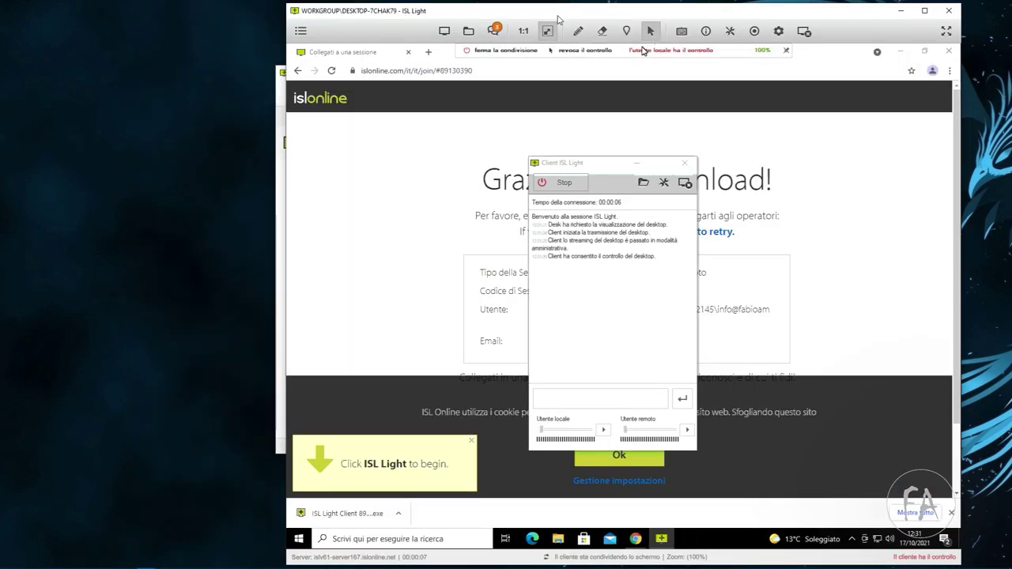
Move the Windows remote session window aside on the desktop and bring back the Win10 virtual machine window
{"action": "left_click_drag", "start_coordinate": [562, 17], "coordinate": [474, 24]}
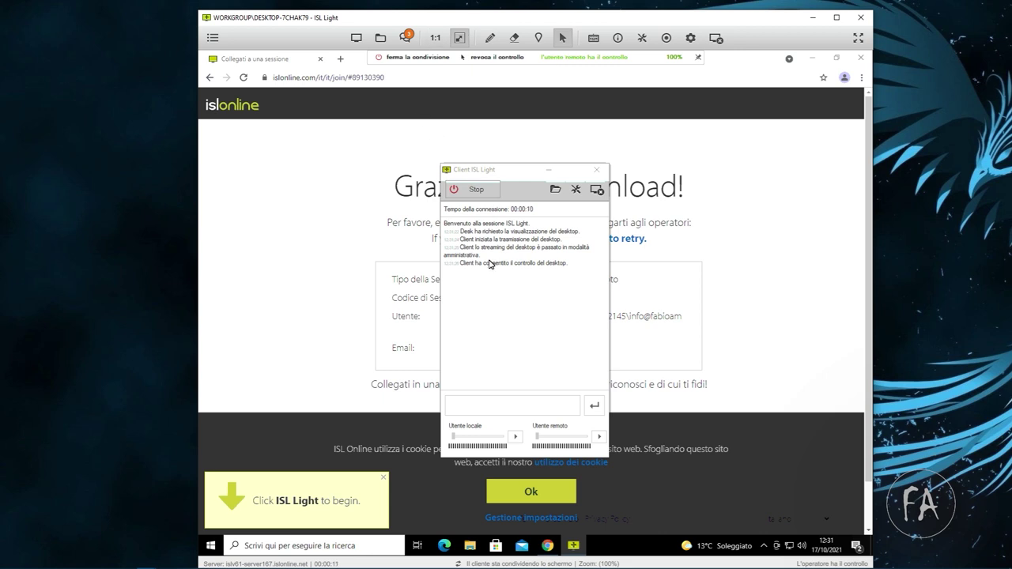
{"action": "left_click_drag", "start_coordinate": [546, 18], "coordinate": [695, 18]}
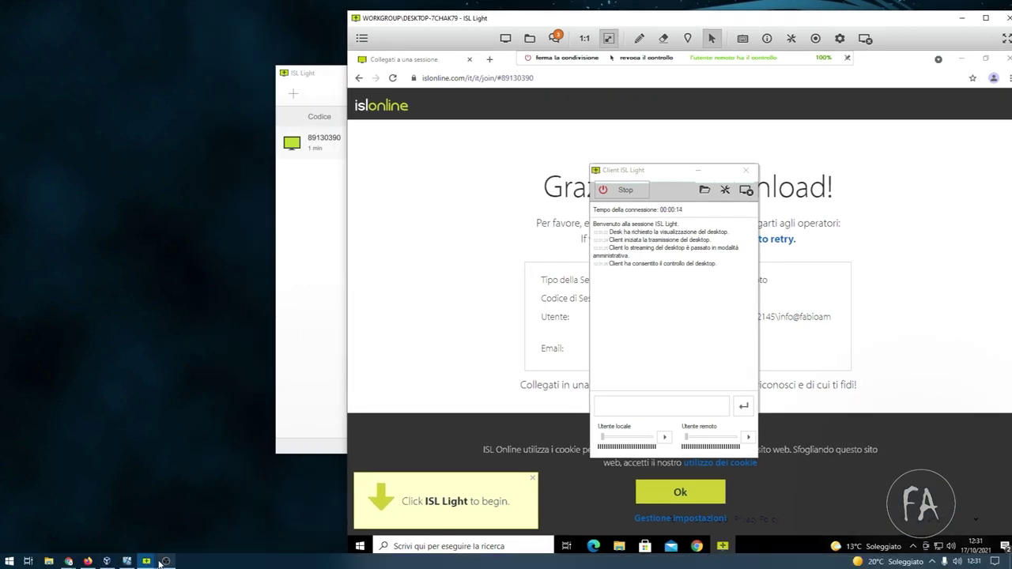
{"action": "left_click", "coordinate": [132, 558]}
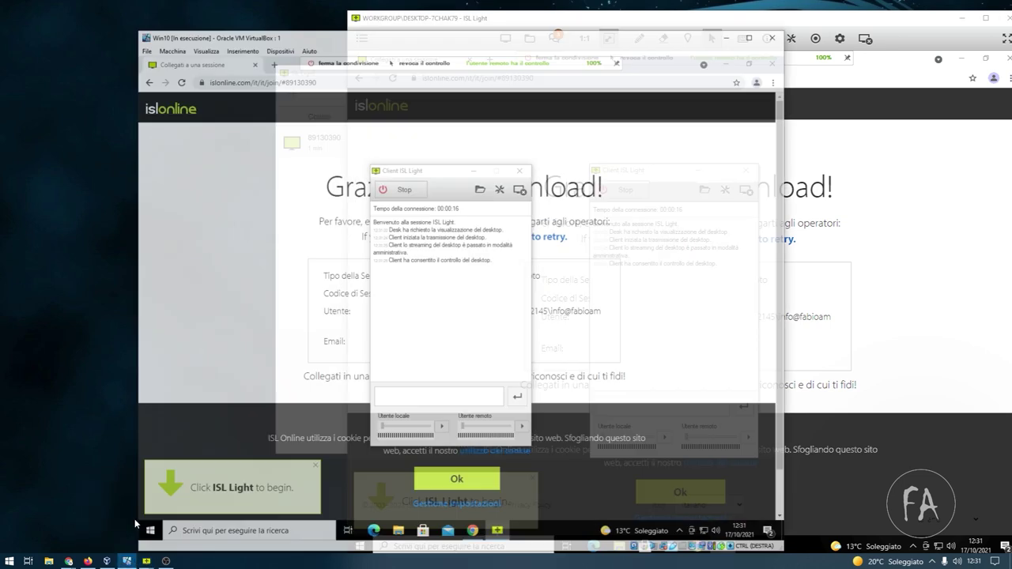
Arrange the Win10 virtual machine and the ISL Light remote session windows so both are visible on the desktop
{"action": "left_click_drag", "start_coordinate": [368, 10], "coordinate": [2, 5]}
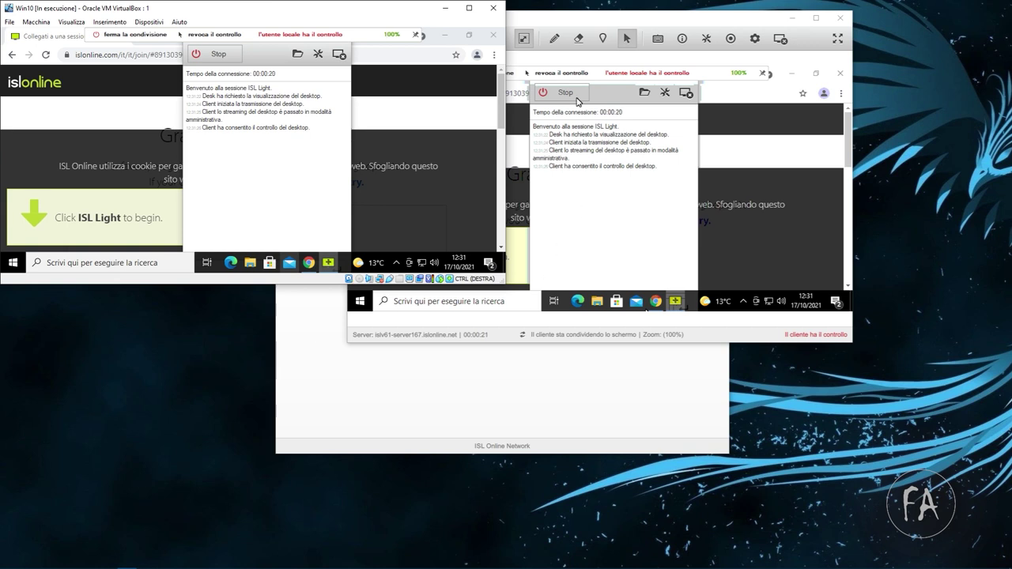
{"action": "left_click_drag", "start_coordinate": [673, 22], "coordinate": [692, 190]}
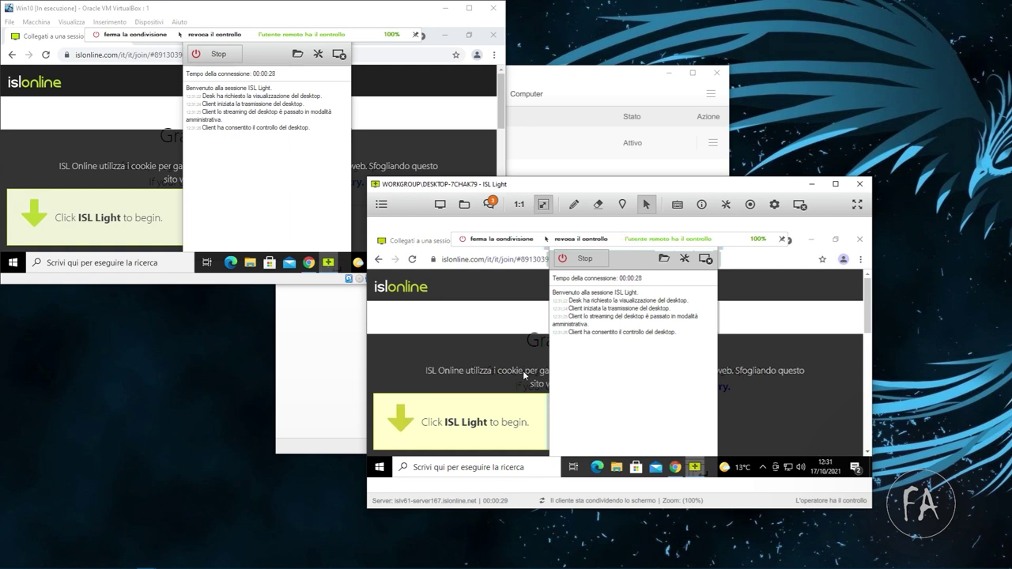
Open a Chrome incognito window on the remote machine through the ISL Light session, and try out its Start menu
{"action": "right_click", "coordinate": [676, 468]}
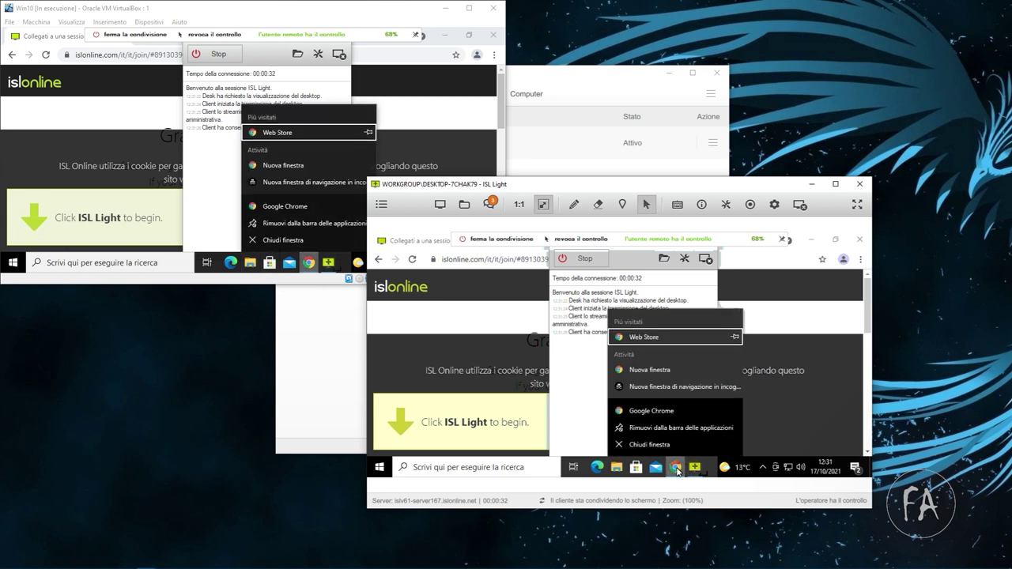
{"action": "left_click", "coordinate": [642, 387]}
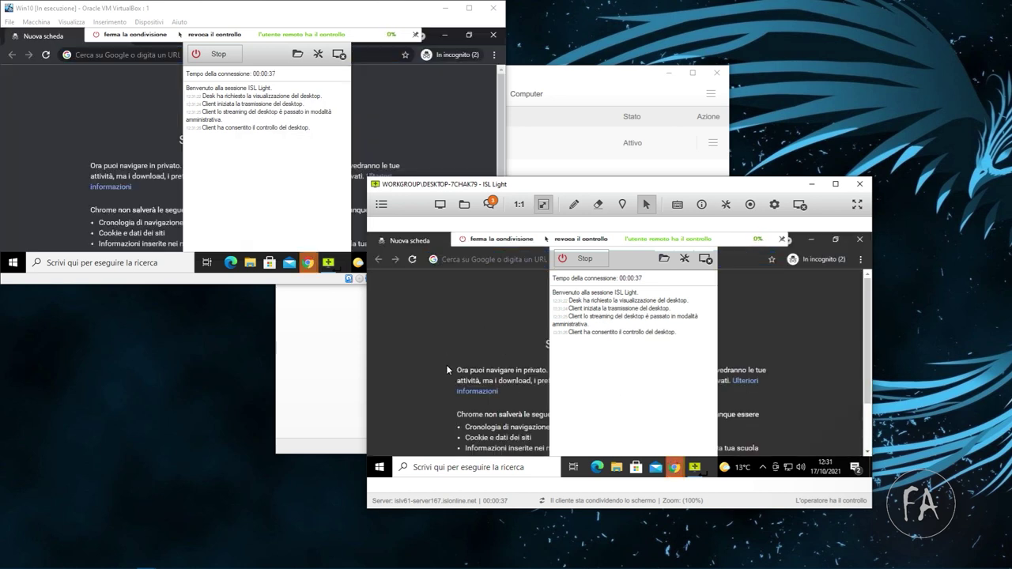
{"action": "left_click", "coordinate": [379, 467]}
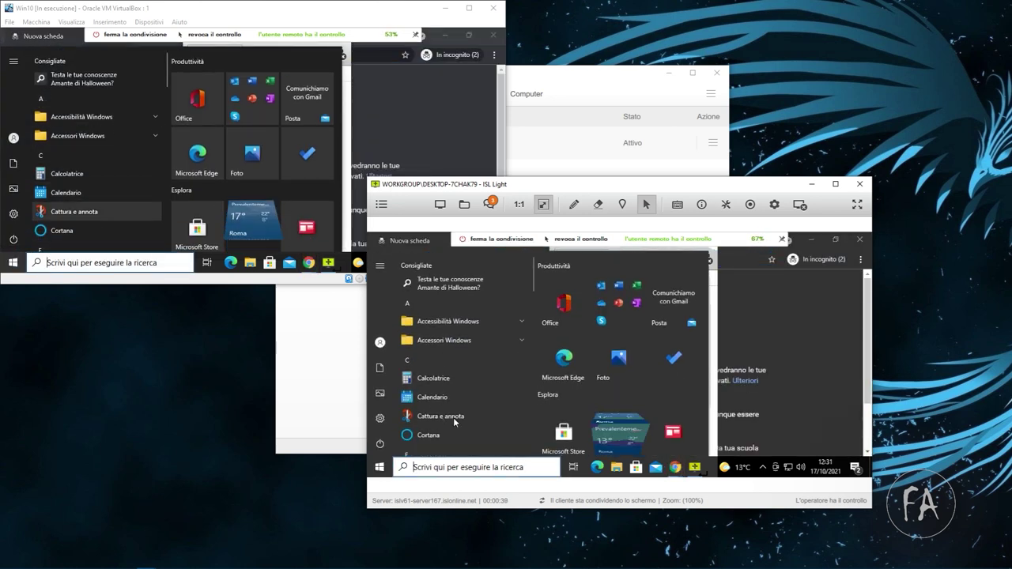
{"action": "left_click", "coordinate": [830, 320]}
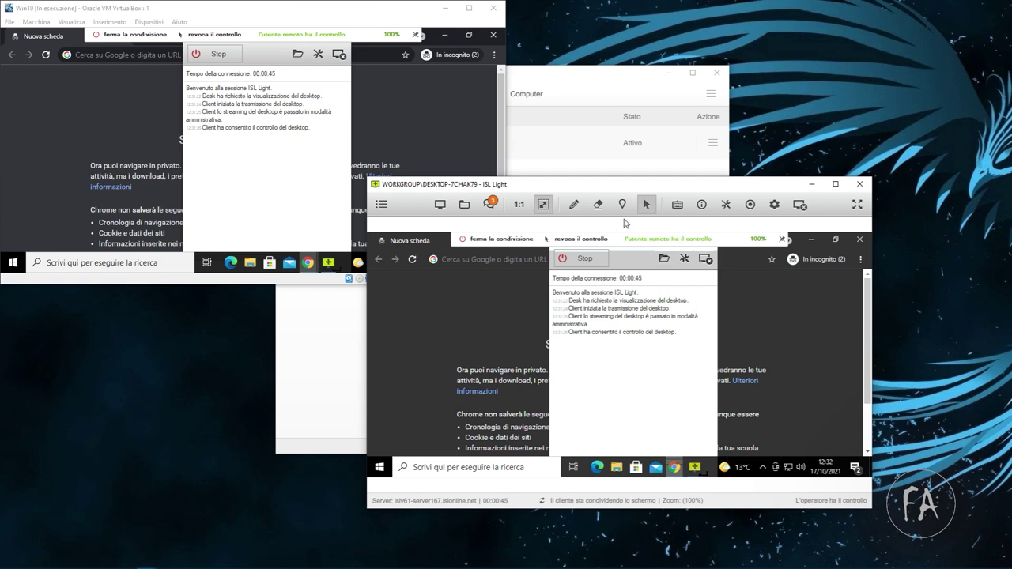
Mark the remote browser's reload button with a small freehand pencil stroke and end the ISL Light support session
{"action": "left_click", "coordinate": [574, 204]}
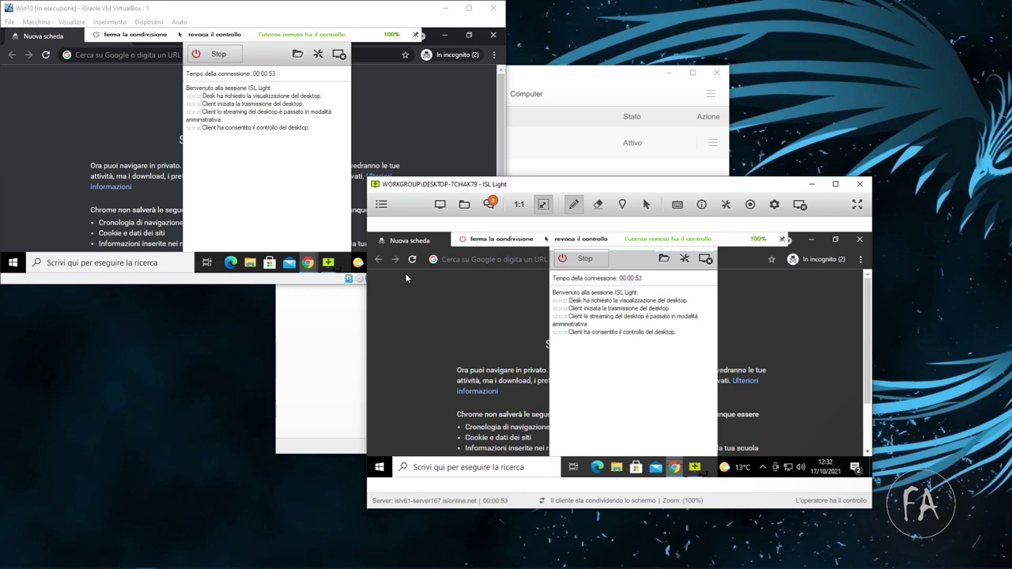
{"action": "mouse_move", "coordinate": [420, 253]}
{"action": "left_mouse_down"}
{"action": "mouse_move", "coordinate": [429, 263]}
{"action": "mouse_move", "coordinate": [405, 259]}
{"action": "left_mouse_up"}
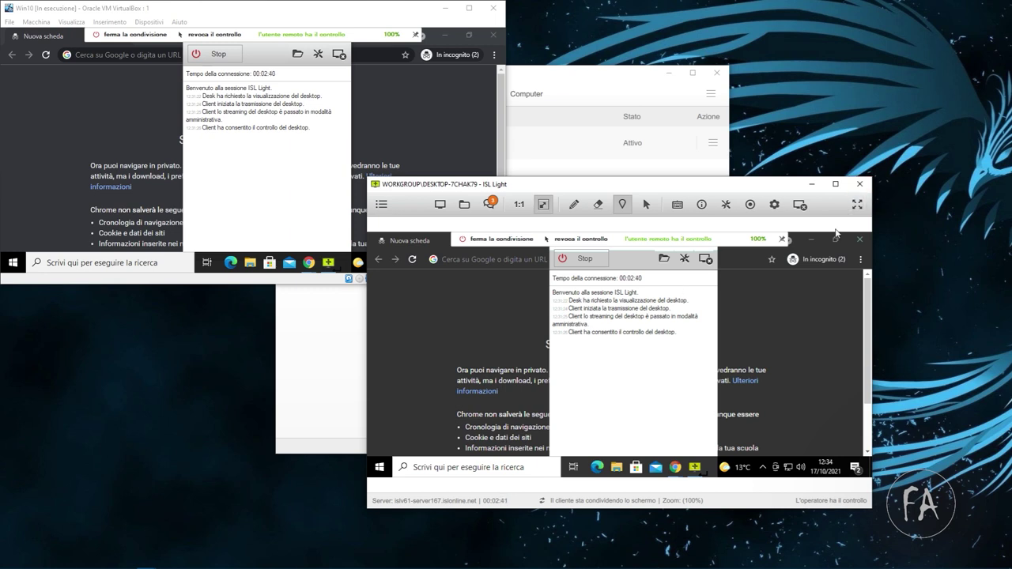
{"action": "left_click", "coordinate": [800, 204]}
{"action": "left_click", "coordinate": [618, 365]}
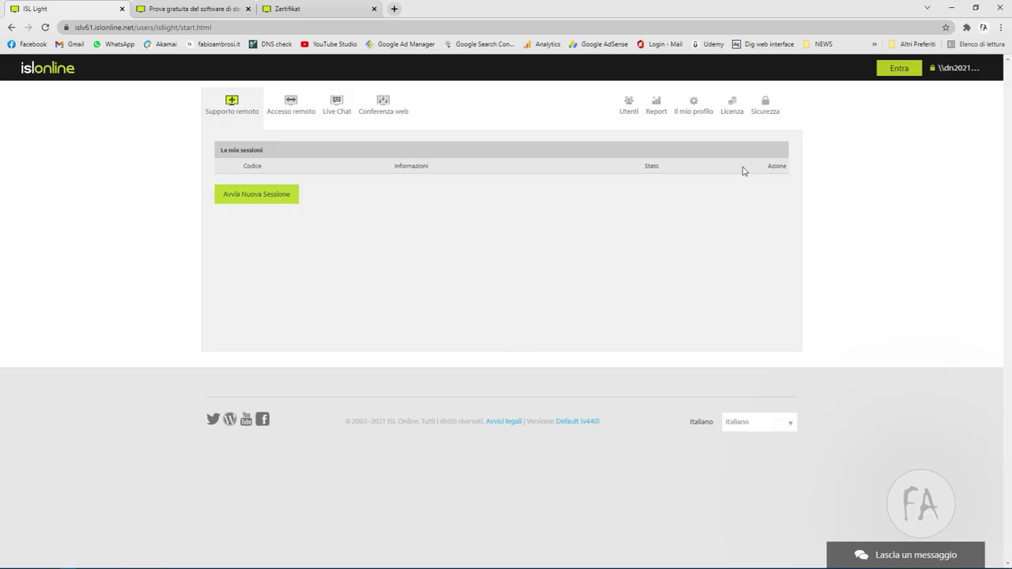
Search for ISL Online in place of the certificate page and open the Funzionalità page of its website
{"action": "left_click", "coordinate": [233, 9]}
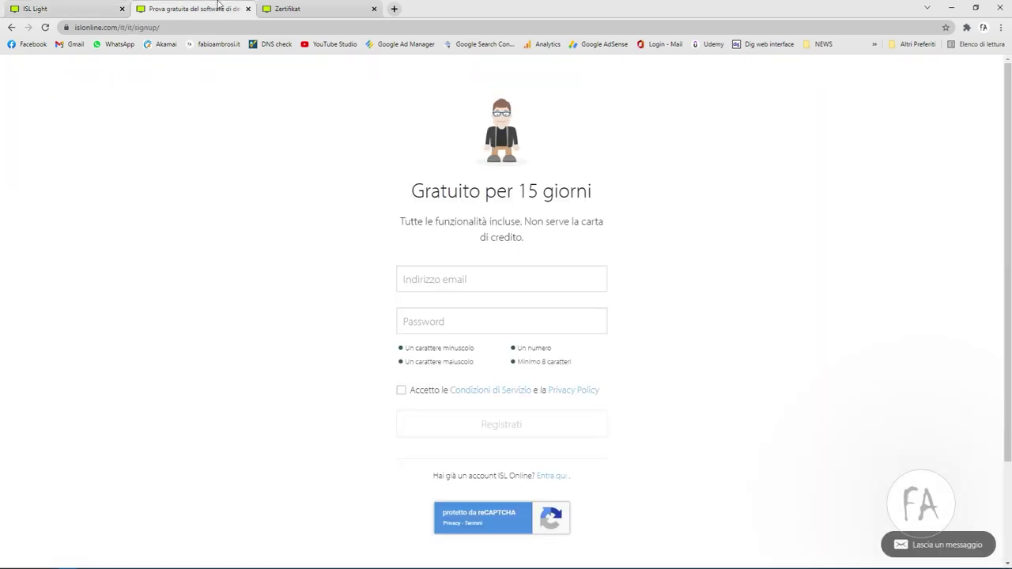
{"action": "left_click", "coordinate": [301, 5]}
{"action": "left_click", "coordinate": [308, 30]}
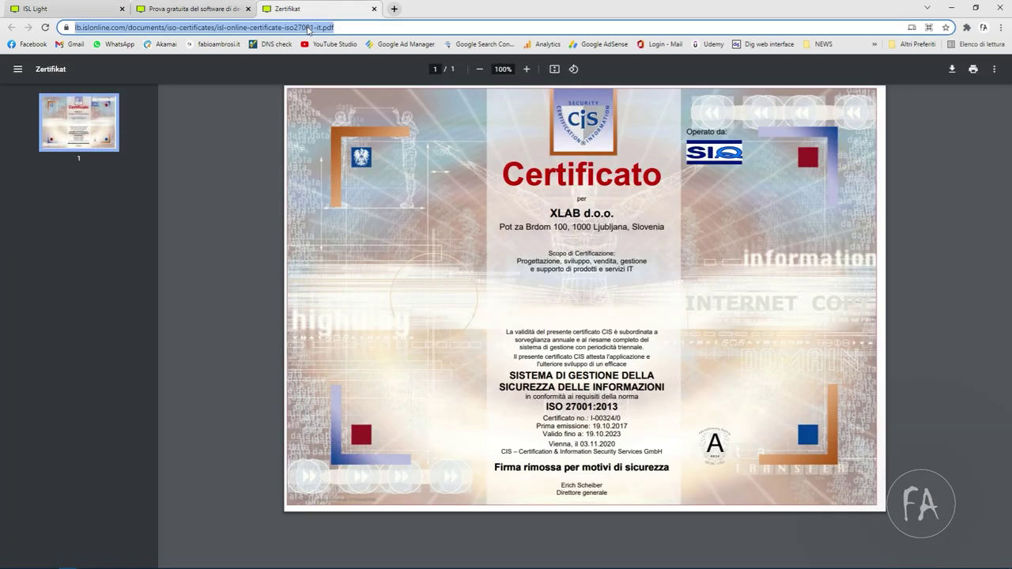
{"action": "type", "text": "isl onli"}
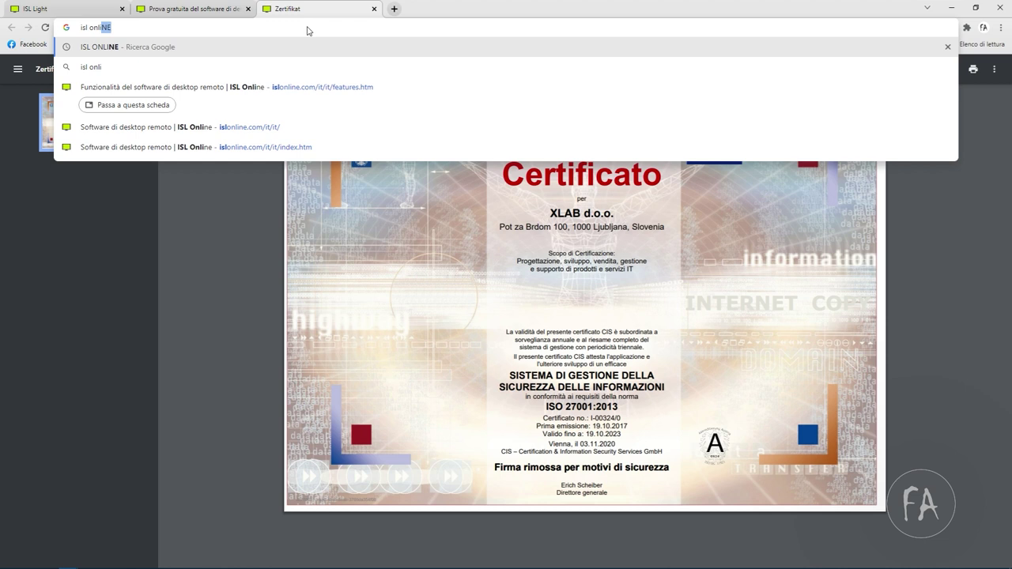
{"action": "key", "text": "Return"}
{"action": "left_click", "coordinate": [145, 169]}
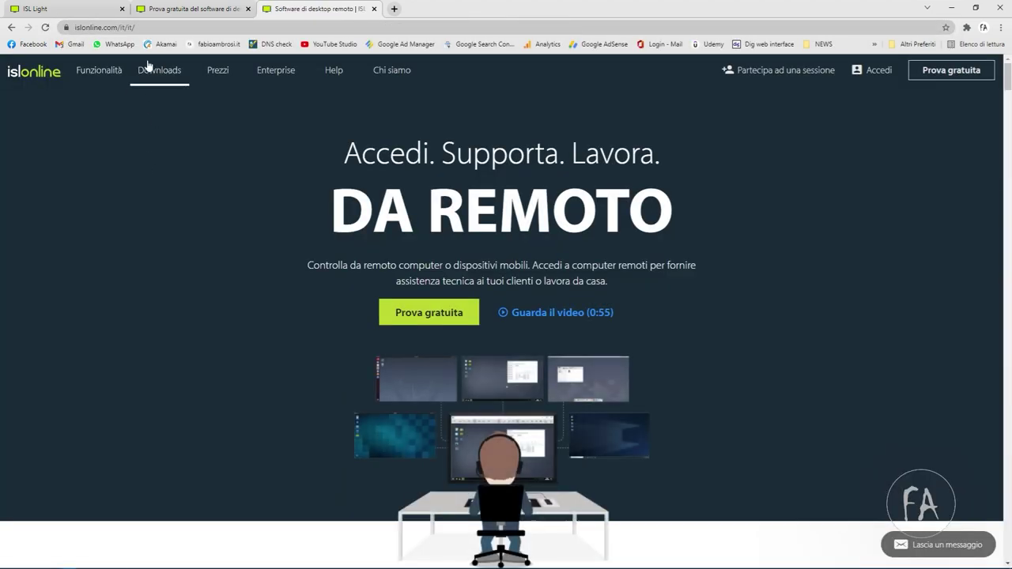
{"action": "left_click", "coordinate": [106, 68]}
Review the Modi per connettersi features, play the video on remote support through Live Chat, and close it
{"action": "scroll", "coordinate": [460, 244], "scroll_direction": "down", "scroll_amount": 3}
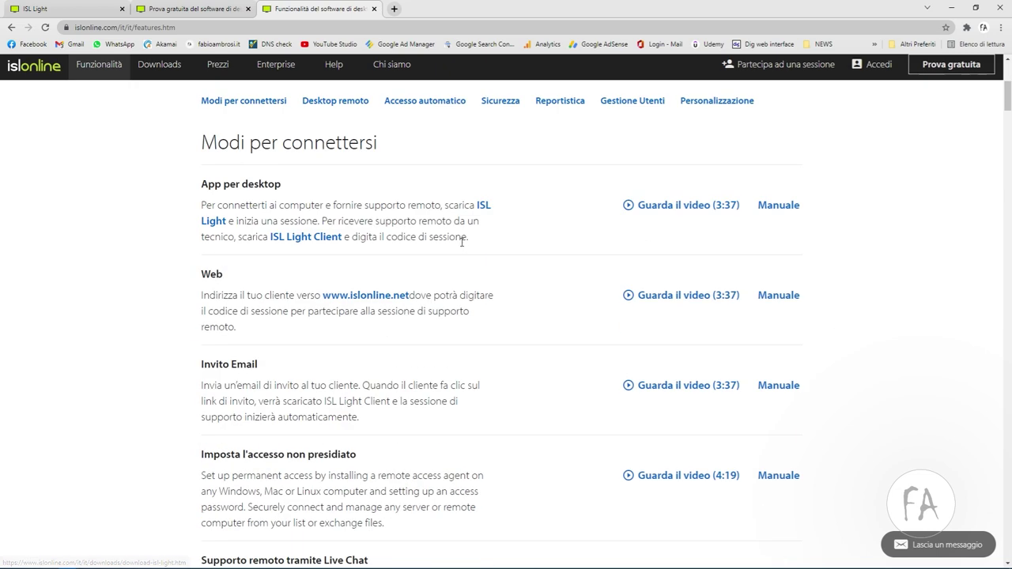
{"action": "scroll", "coordinate": [517, 271], "scroll_direction": "down", "scroll_amount": 4}
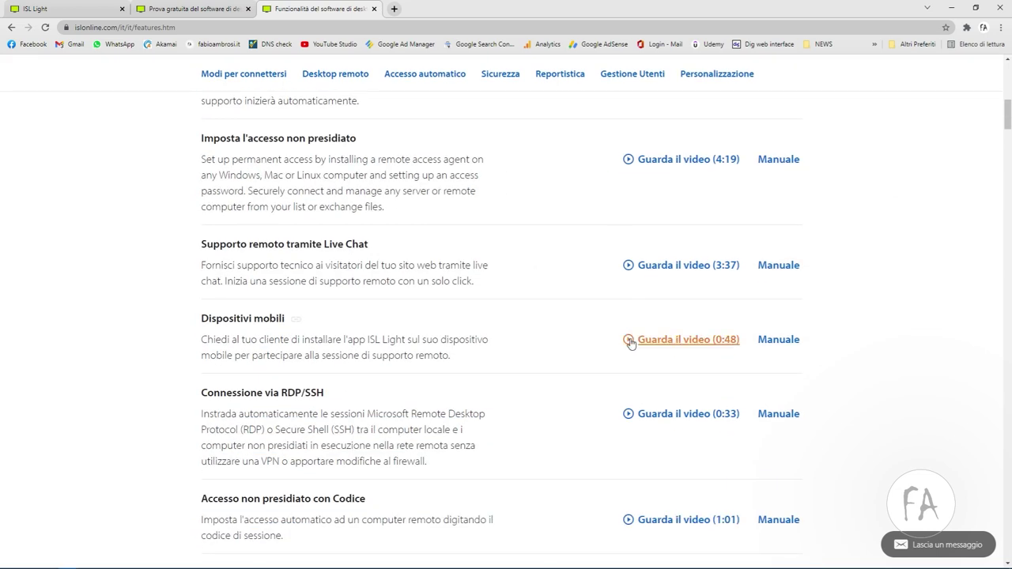
{"action": "scroll", "coordinate": [571, 293], "scroll_direction": "up", "scroll_amount": 4}
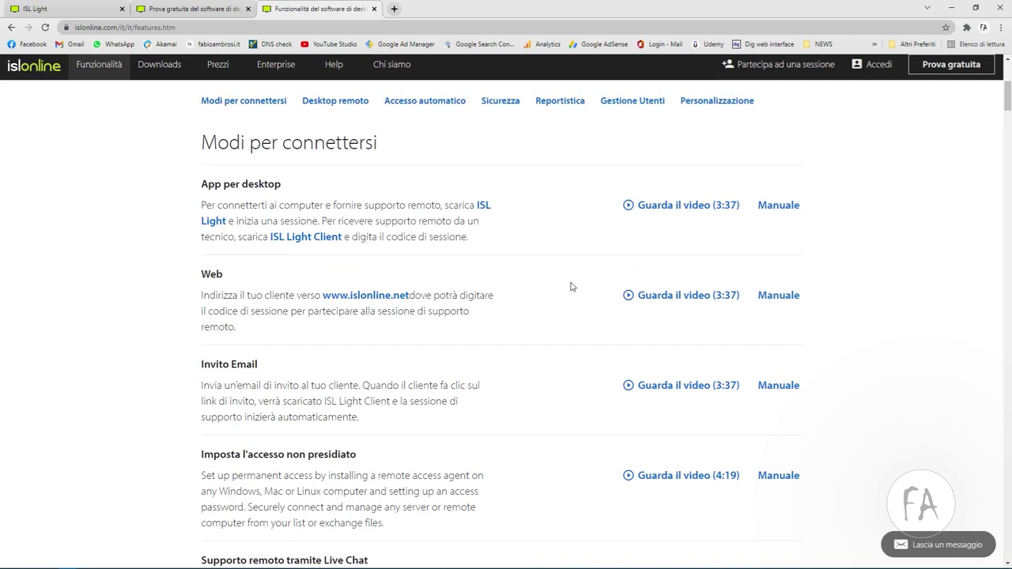
{"action": "scroll", "coordinate": [572, 286], "scroll_direction": "down", "scroll_amount": 1}
{"action": "scroll", "coordinate": [571, 286], "scroll_direction": "down", "scroll_amount": 1}
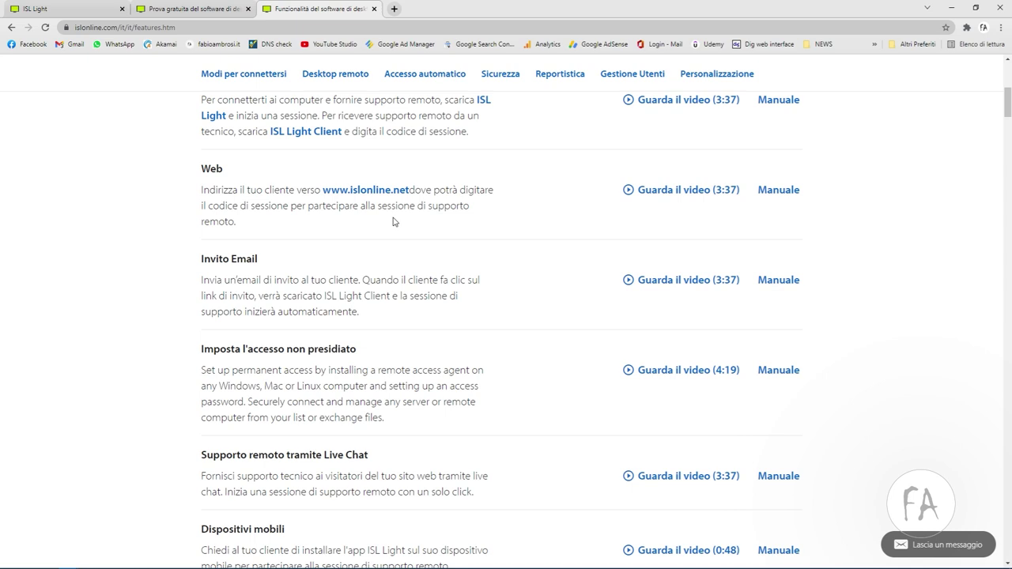
{"action": "scroll", "coordinate": [427, 269], "scroll_direction": "down", "scroll_amount": 1}
{"action": "left_click", "coordinate": [688, 449]}
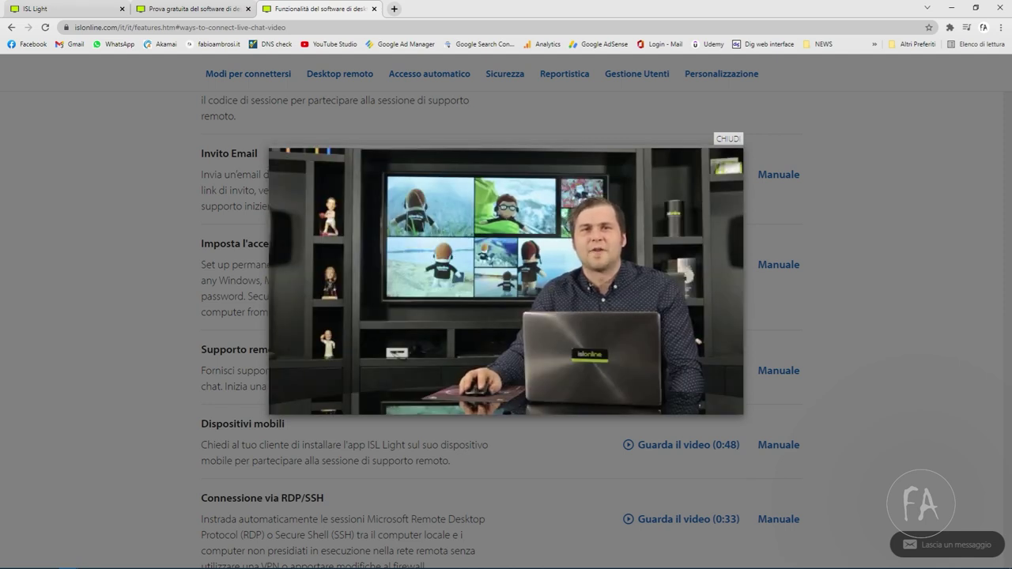
{"action": "left_click", "coordinate": [113, 335]}
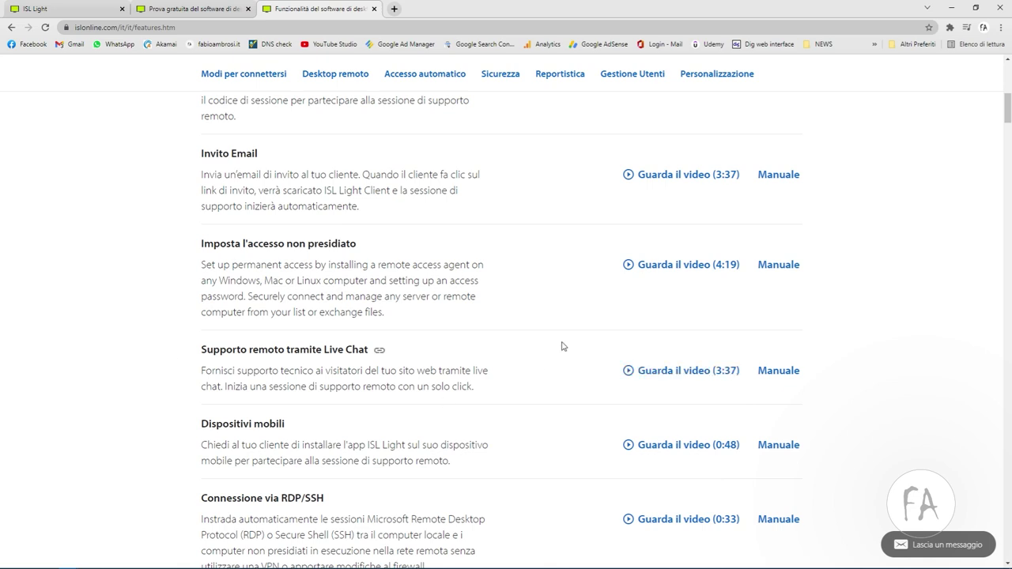
Look through the rest of the feature list, including the Desktop remoto section
{"action": "scroll", "coordinate": [551, 346], "scroll_direction": "down", "scroll_amount": 8}
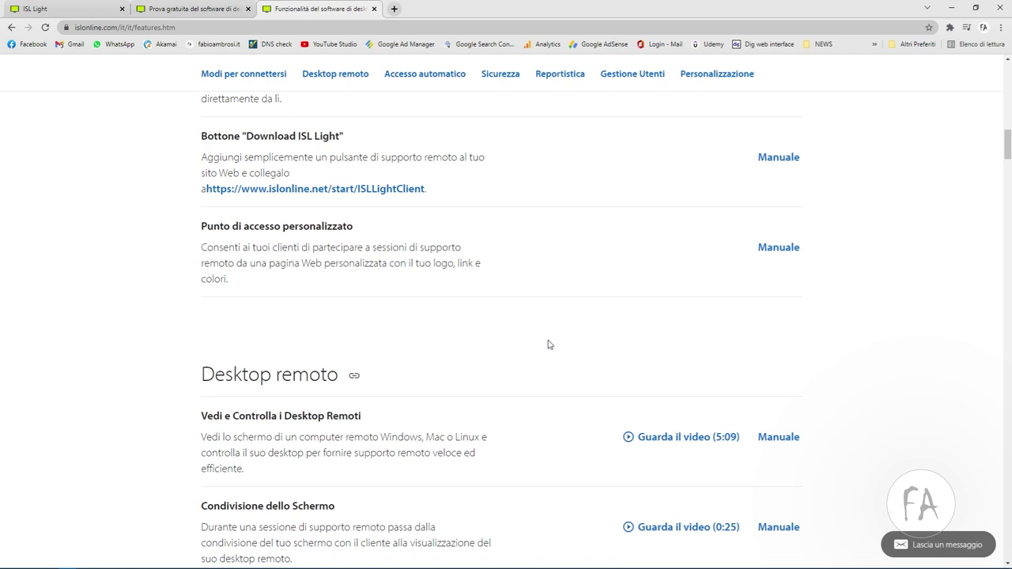
{"action": "scroll", "coordinate": [550, 345], "scroll_direction": "down", "scroll_amount": 8}
{"action": "scroll", "coordinate": [550, 342], "scroll_direction": "down", "scroll_amount": 10}
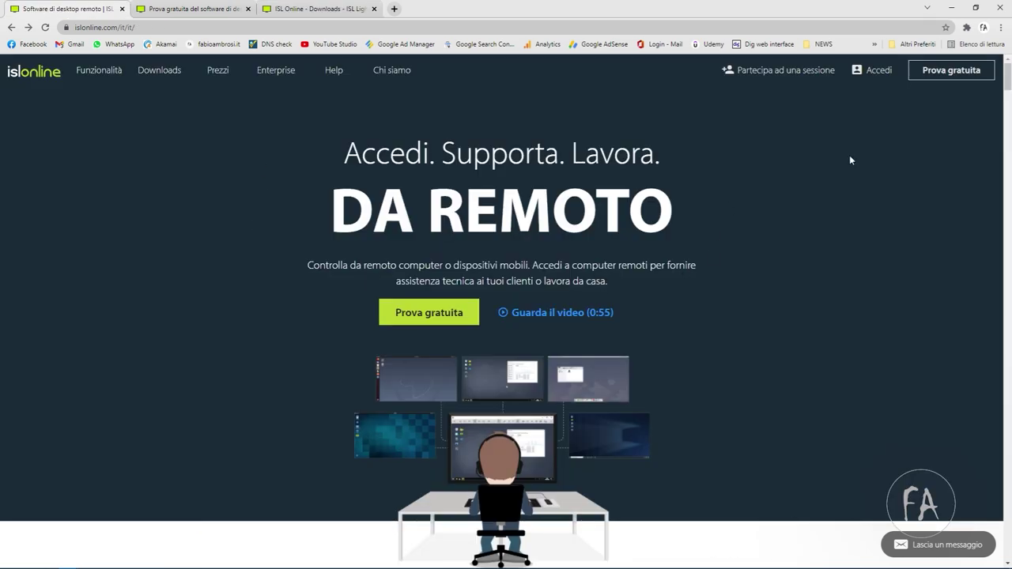
Open the free trial sign-up page from the ISL Online home page and briefly highlight the "Gratuito per 15 giorni" heading
{"action": "left_click", "coordinate": [939, 75]}
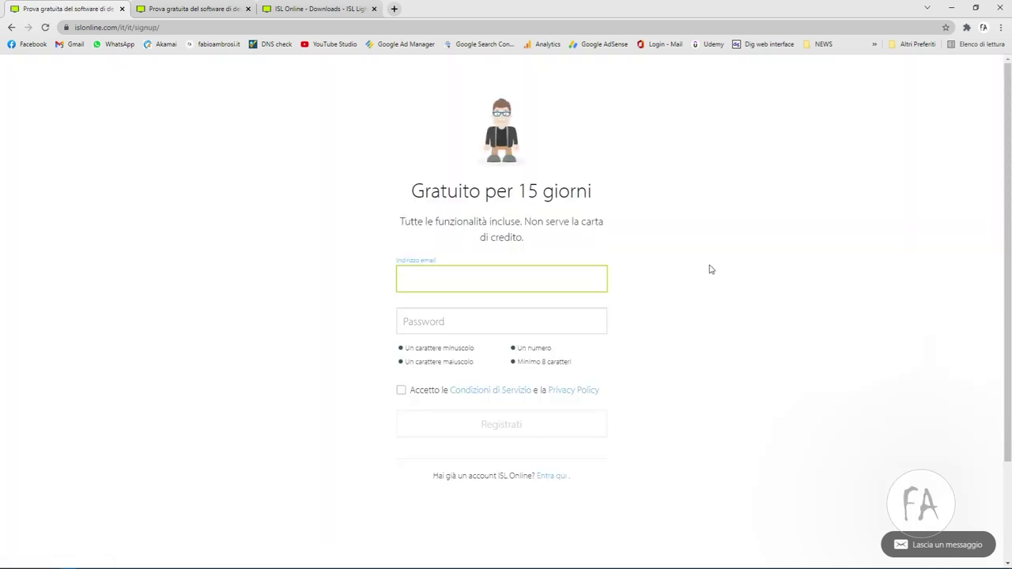
{"action": "left_click_drag", "start_coordinate": [400, 196], "coordinate": [648, 204]}
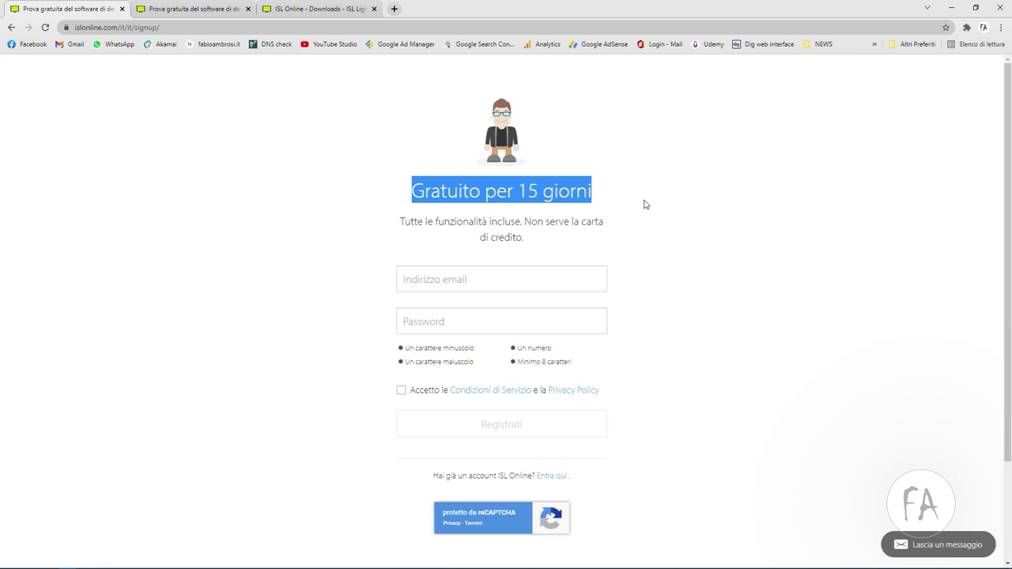
{"action": "left_click", "coordinate": [645, 204]}
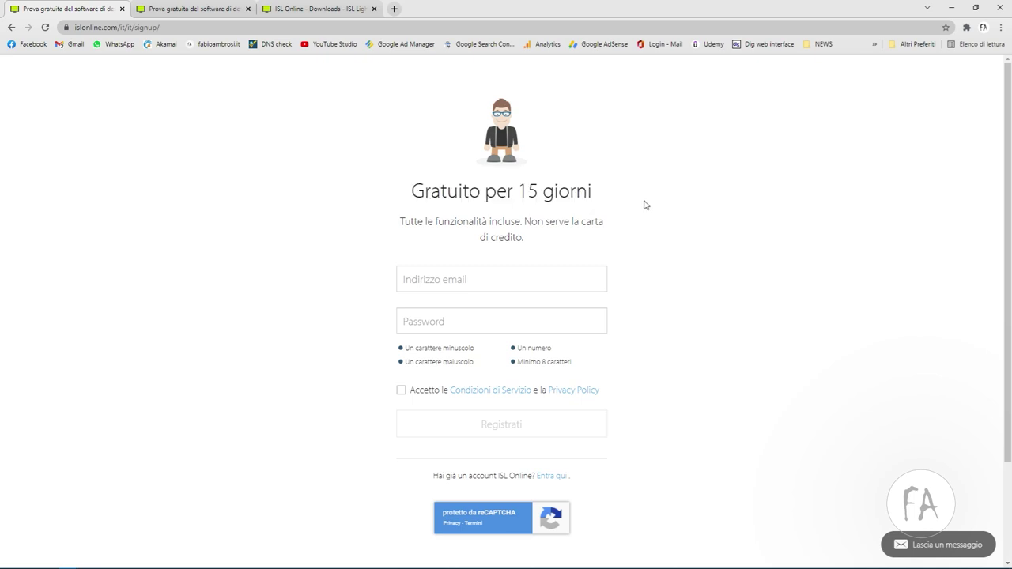